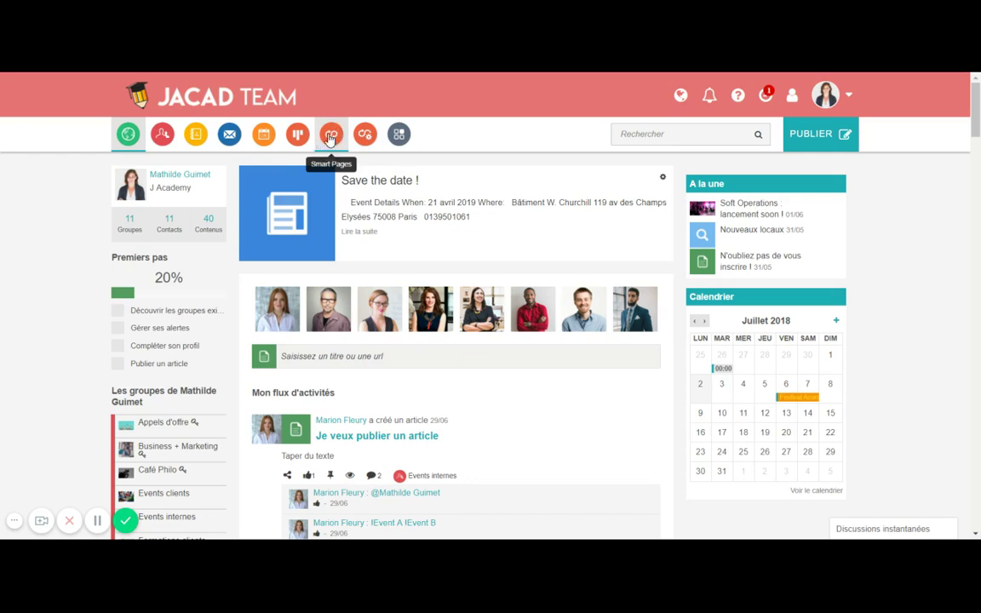
Start a new Smart Page and look through the default template's sections from top to bottom
click(331, 139)
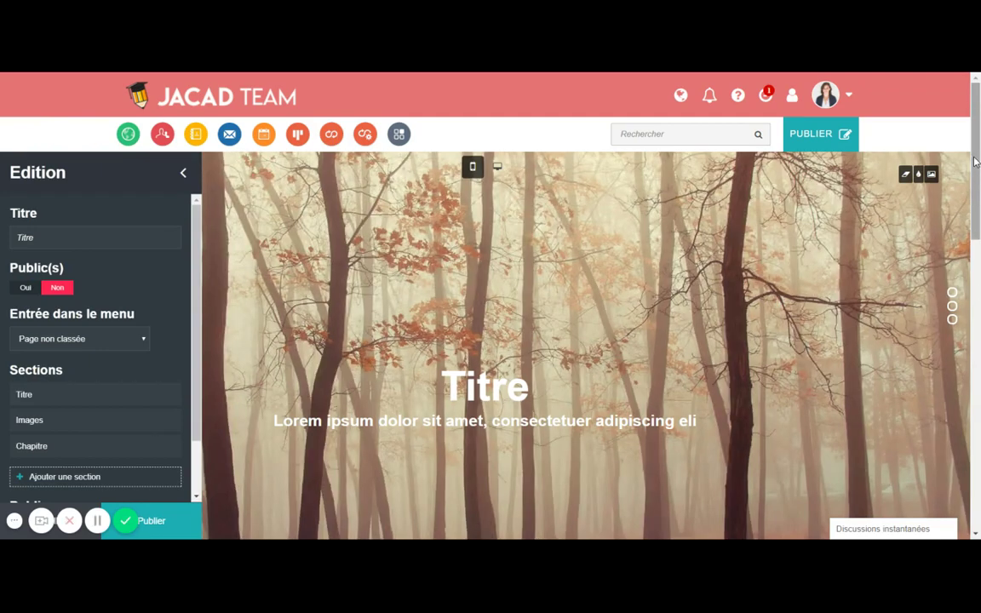
drag(976, 161, 978, 196)
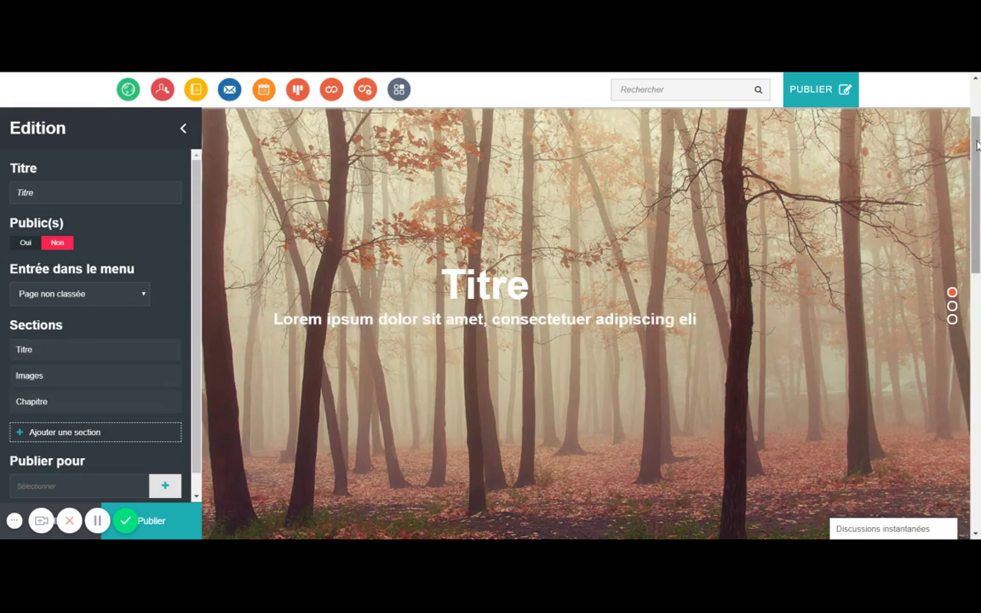
scroll(977, 147, down, 3)
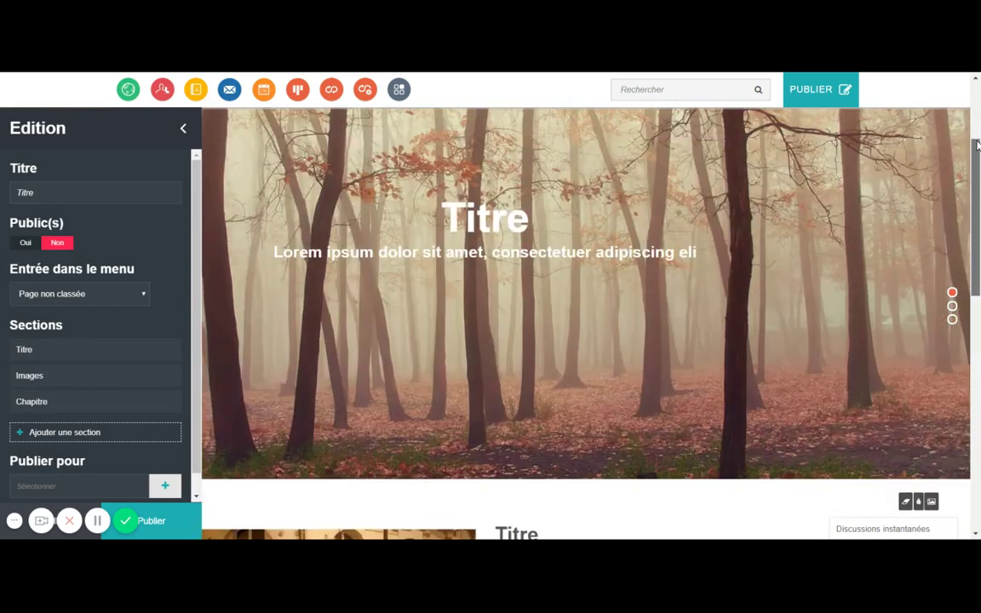
scroll(977, 146, down, 7)
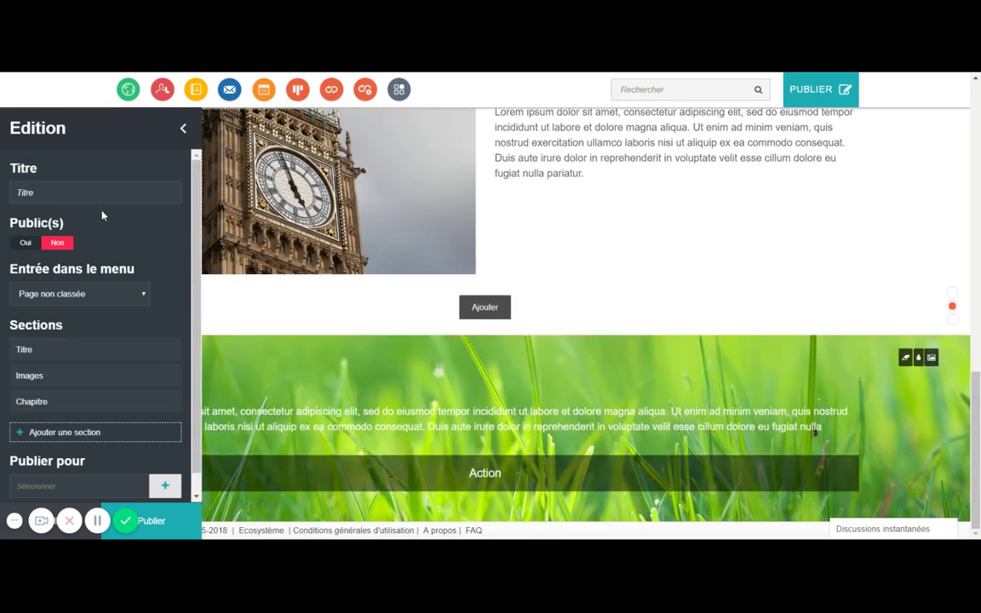
scroll(297, 300, up, 10)
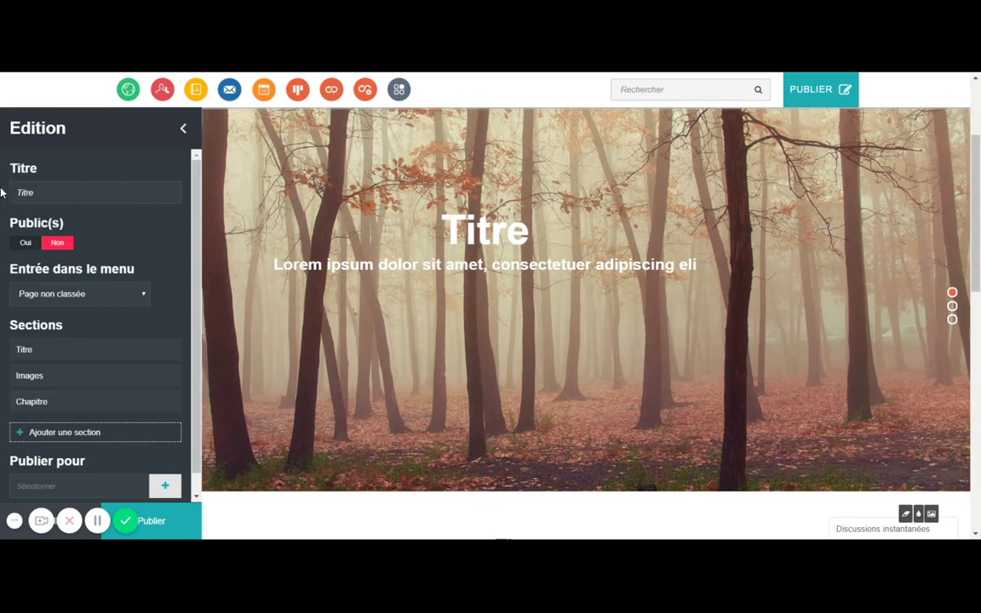
Title the page "Page de connexion" and delete its Images and Chapitre sections
click(62, 193)
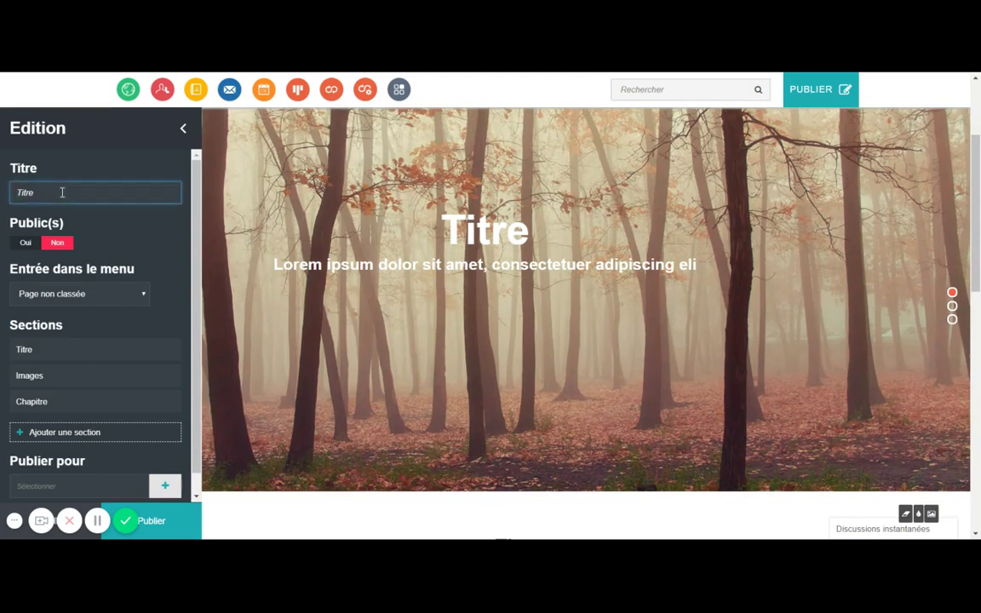
text(Page de connexion)
scroll(159, 339, down, 1)
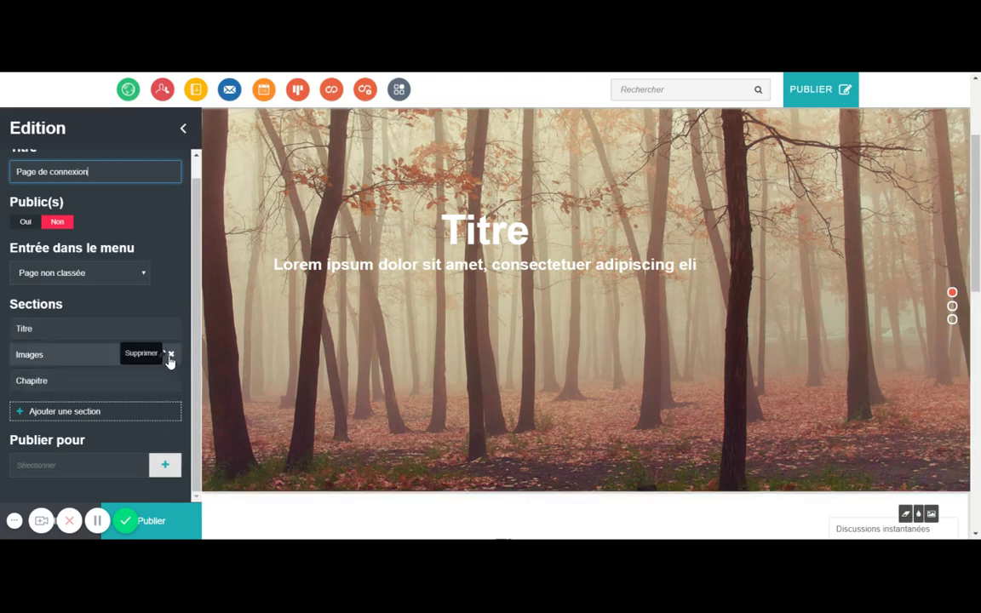
click(169, 355)
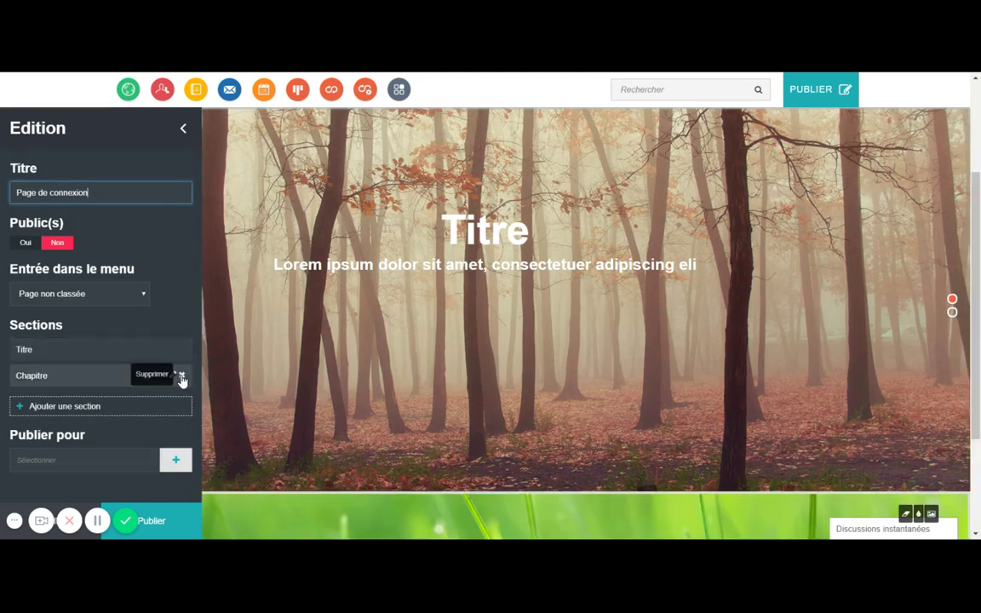
click(181, 377)
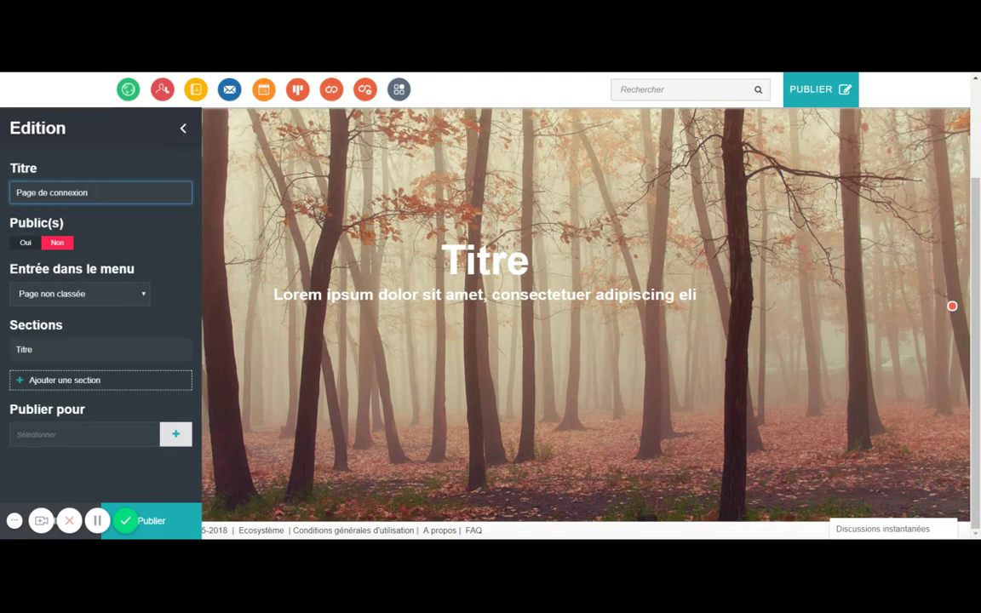
Replace the heading text of the title section with "Jacad Team" in bold and save it
click(182, 127)
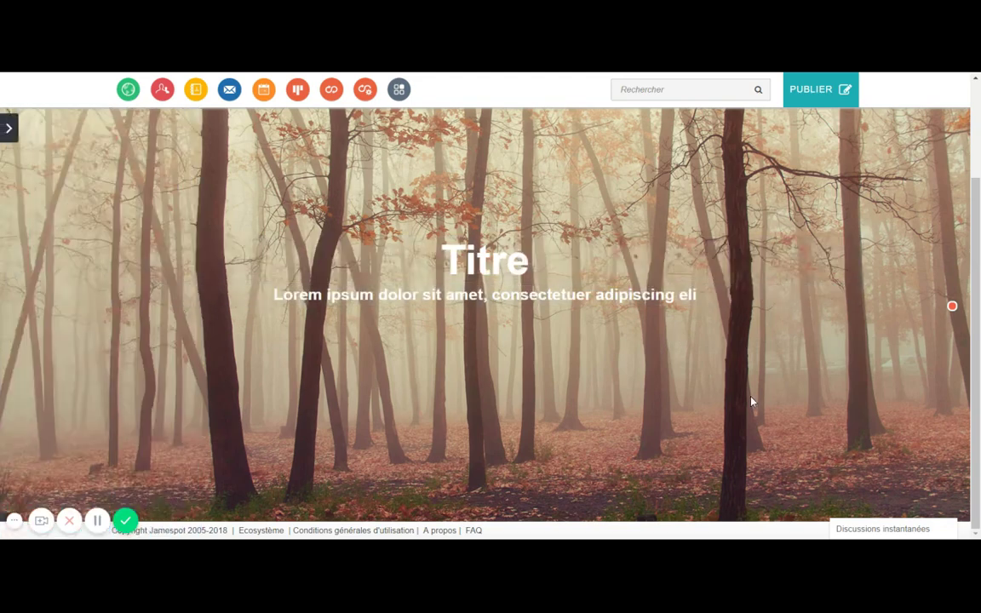
scroll(476, 324, up, 1)
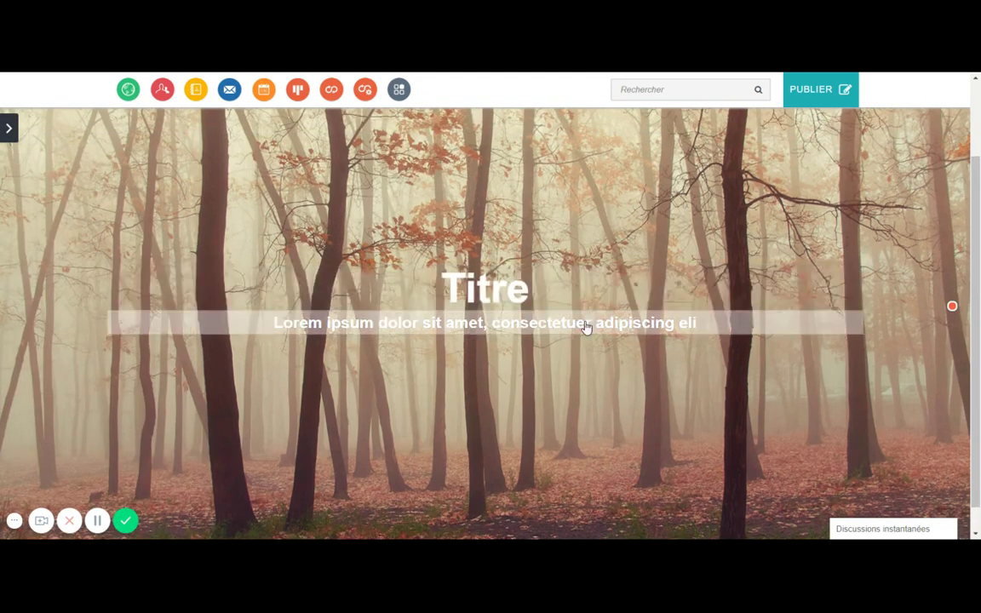
click(514, 291)
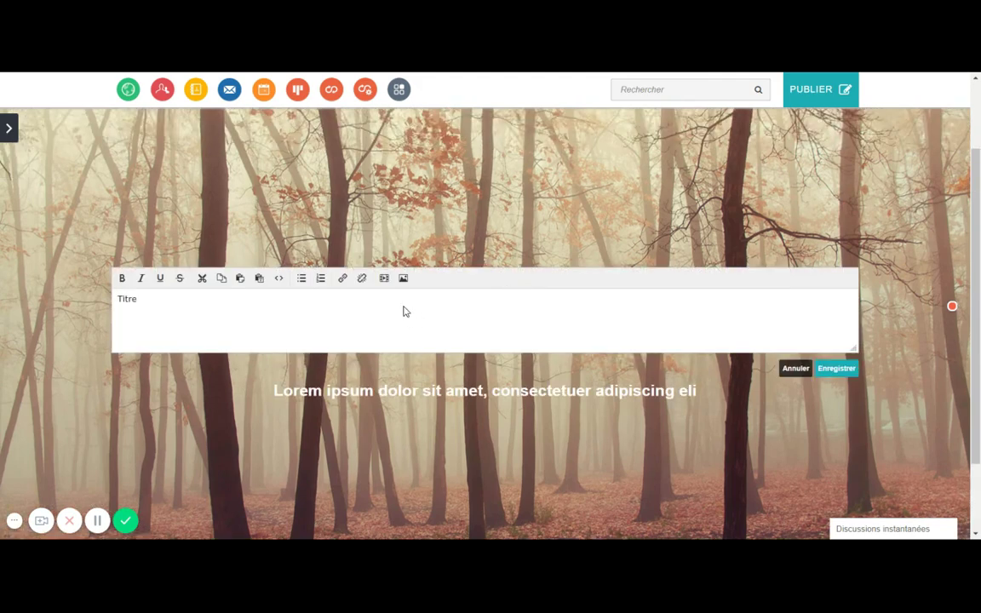
drag(405, 312, 81, 304)
text(Jacad Team)
drag(167, 299, 116, 299)
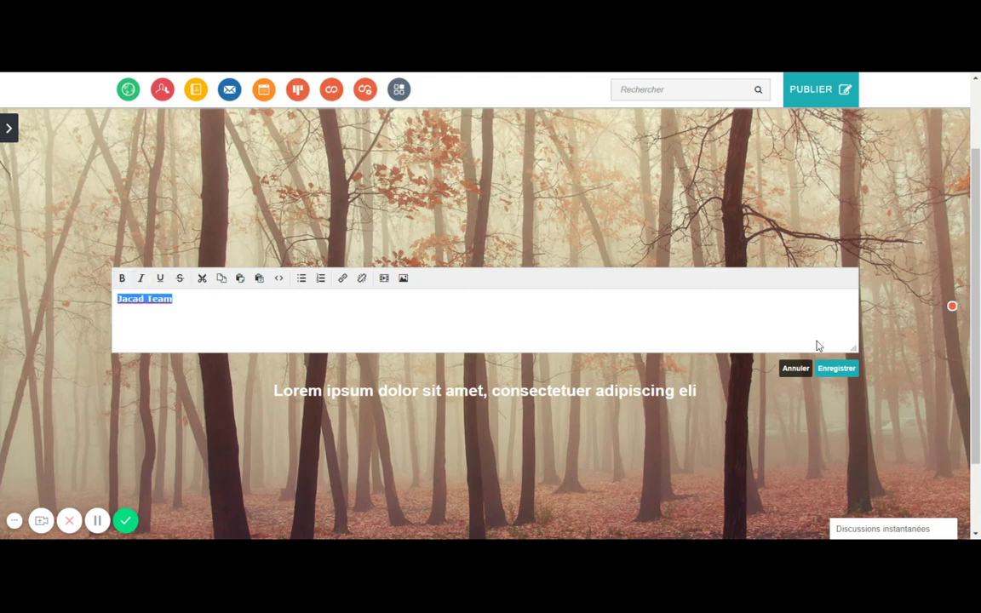
click(832, 369)
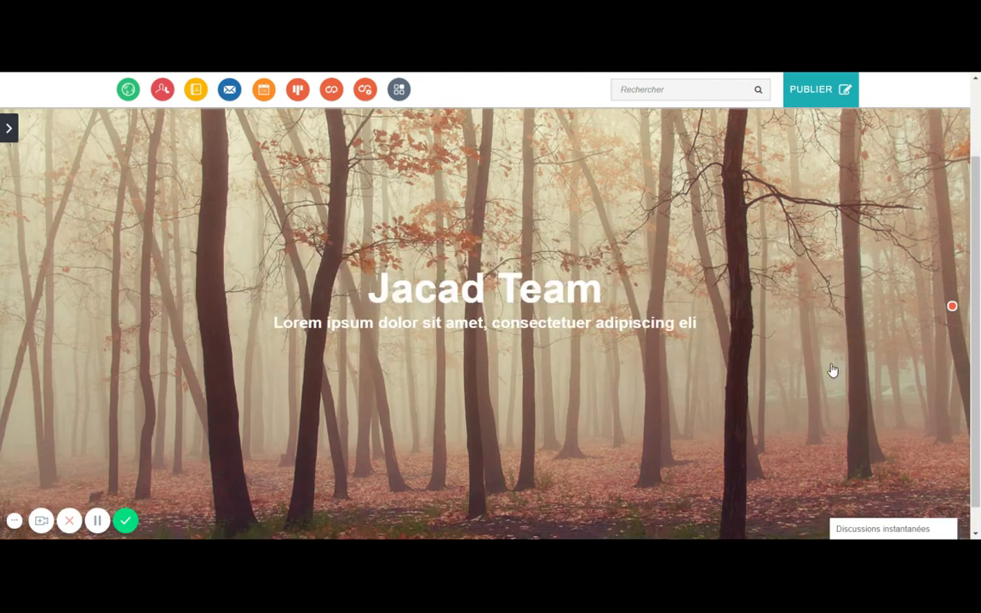
Replace the placeholder subtitle under the heading with "Page de connexion" and save it
click(698, 332)
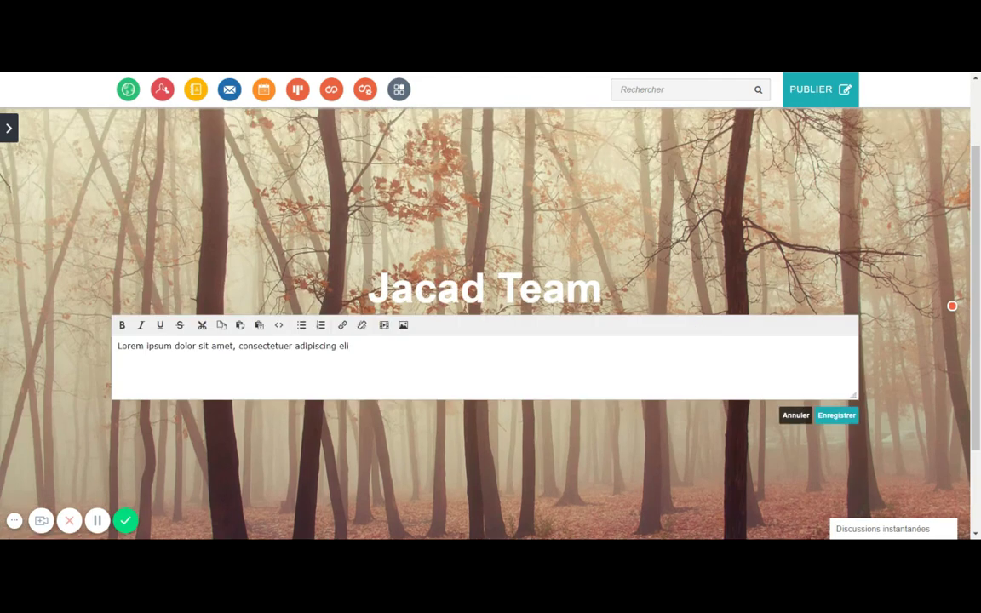
drag(350, 346, 117, 346)
key(BackSpace)
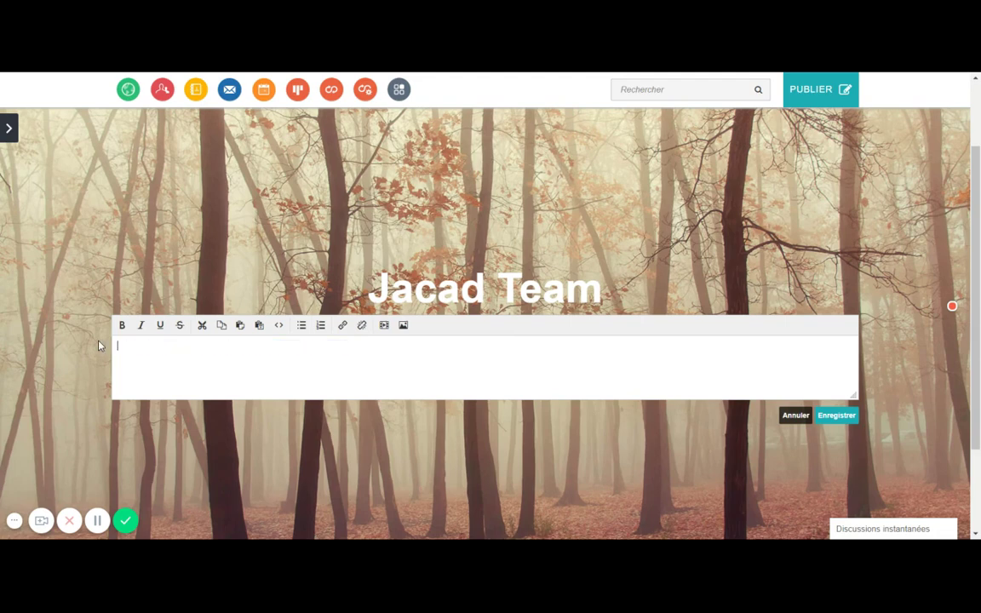
text(Page de connexion)
click(846, 418)
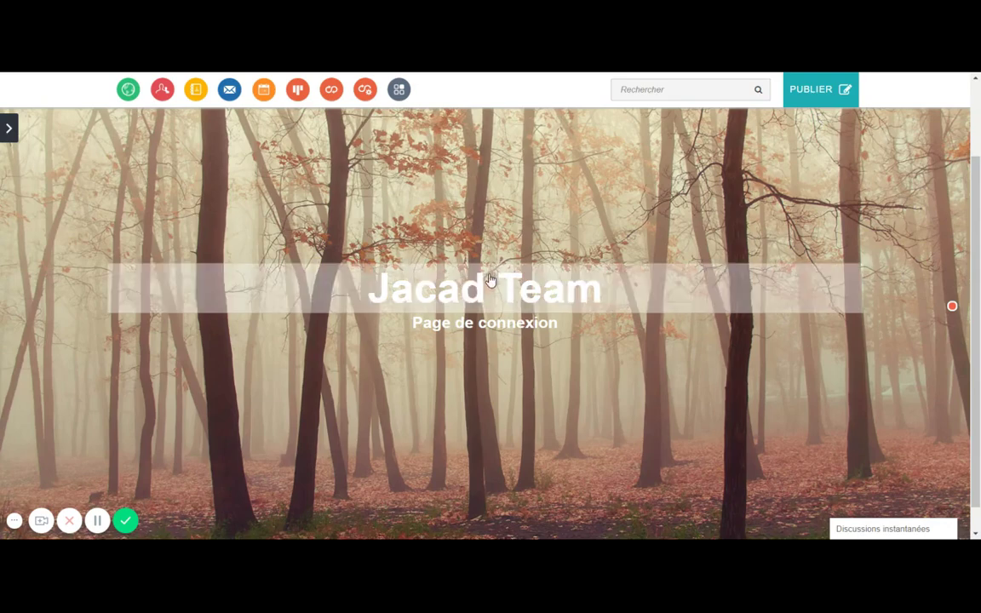
Replace the title section's forest background with a solid light blue and check the whole section
scroll(873, 220, up, 1)
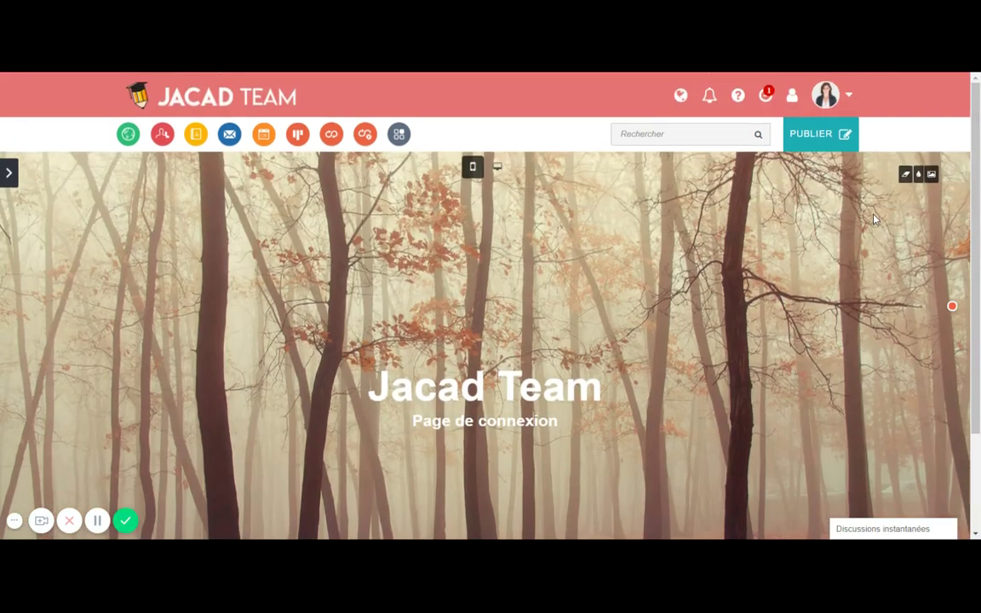
scroll(873, 220, down, 3)
scroll(874, 219, up, 3)
click(917, 176)
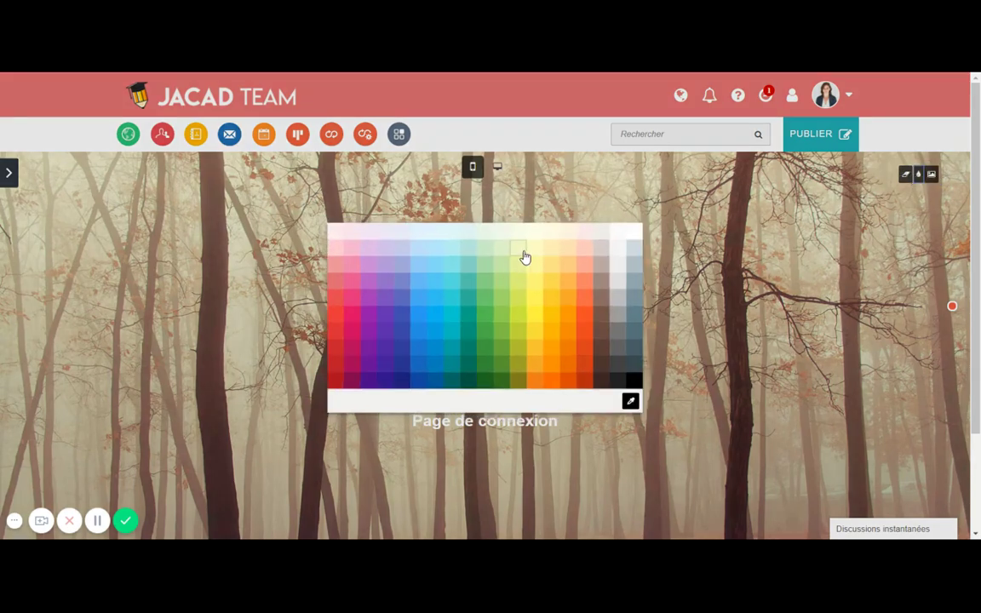
click(418, 269)
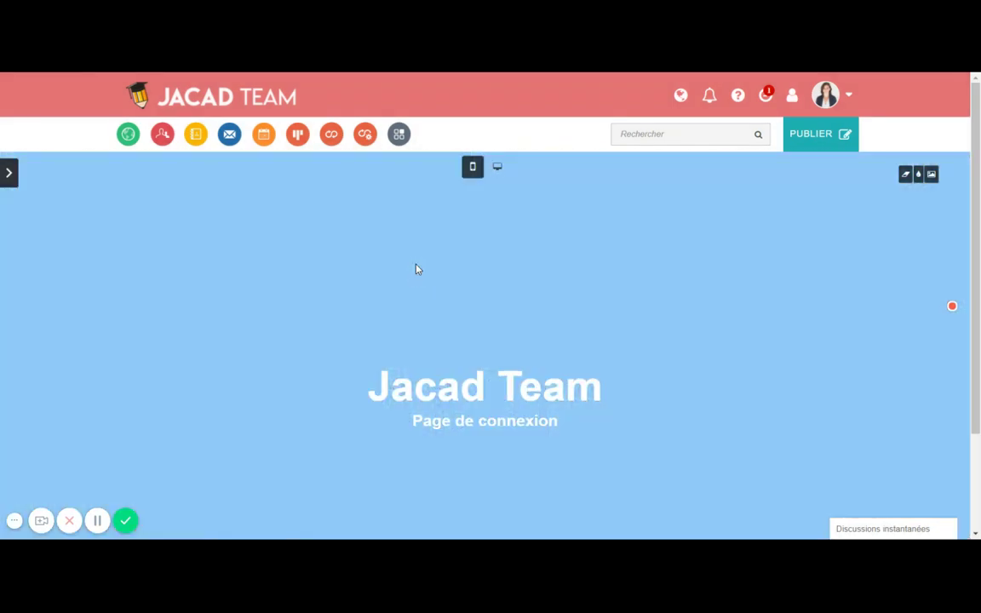
scroll(861, 316, down, 3)
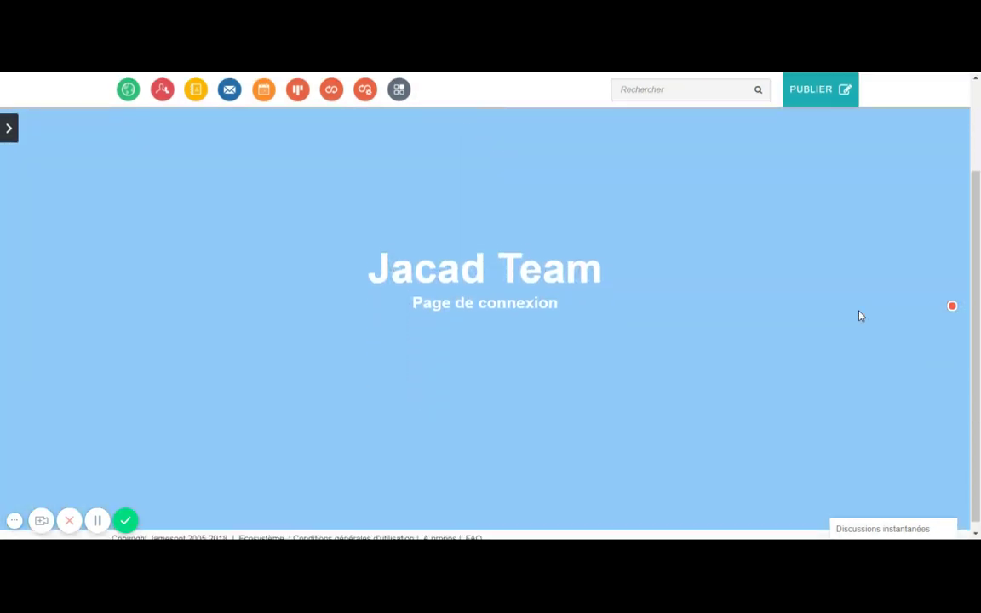
scroll(861, 316, up, 3)
scroll(861, 316, down, 3)
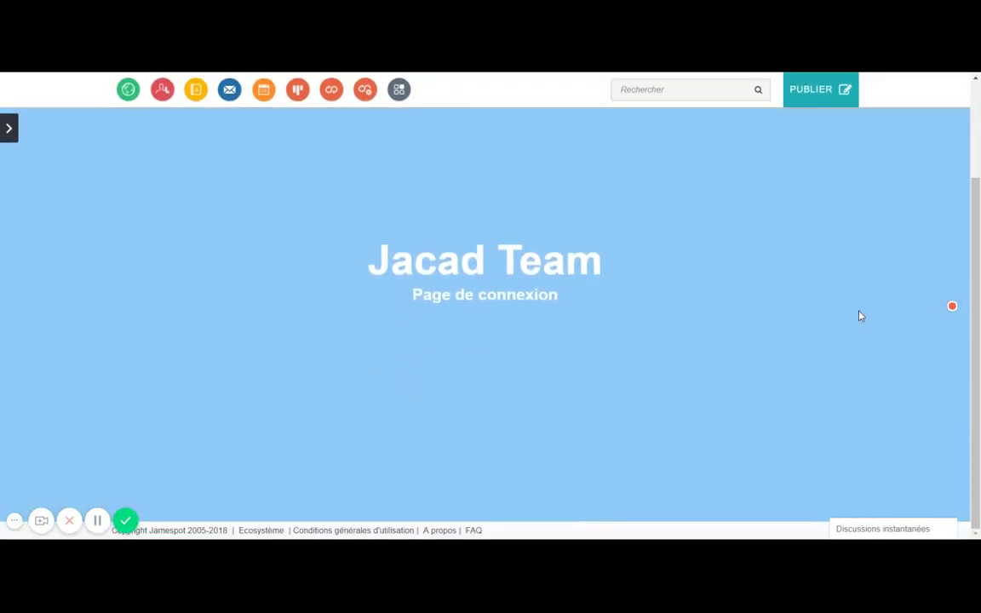
scroll(861, 316, up, 3)
scroll(861, 316, down, 3)
Browse the section templates and add the second one, with mixed image and text blocks, below the title section
click(9, 130)
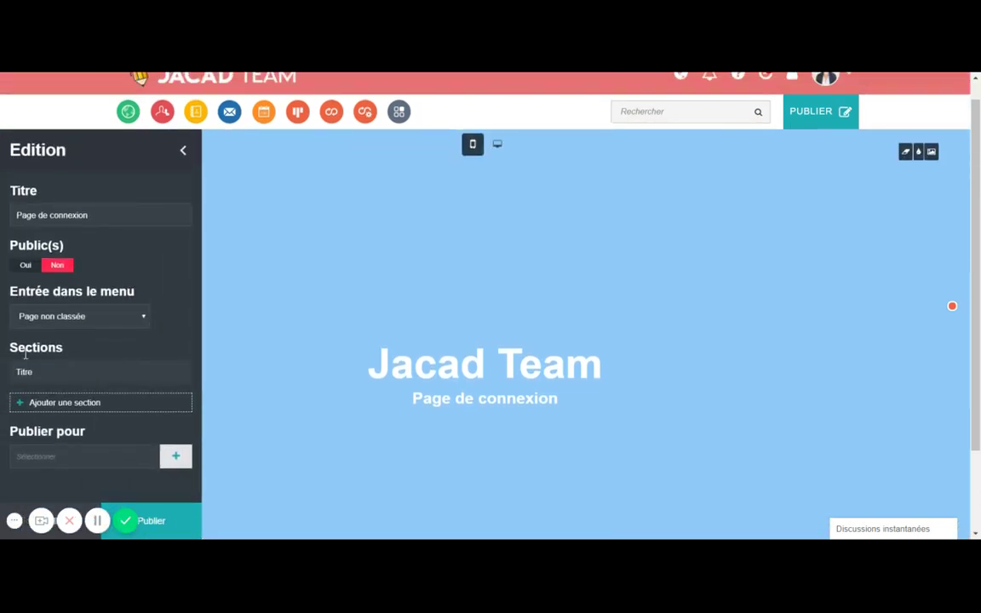
click(70, 406)
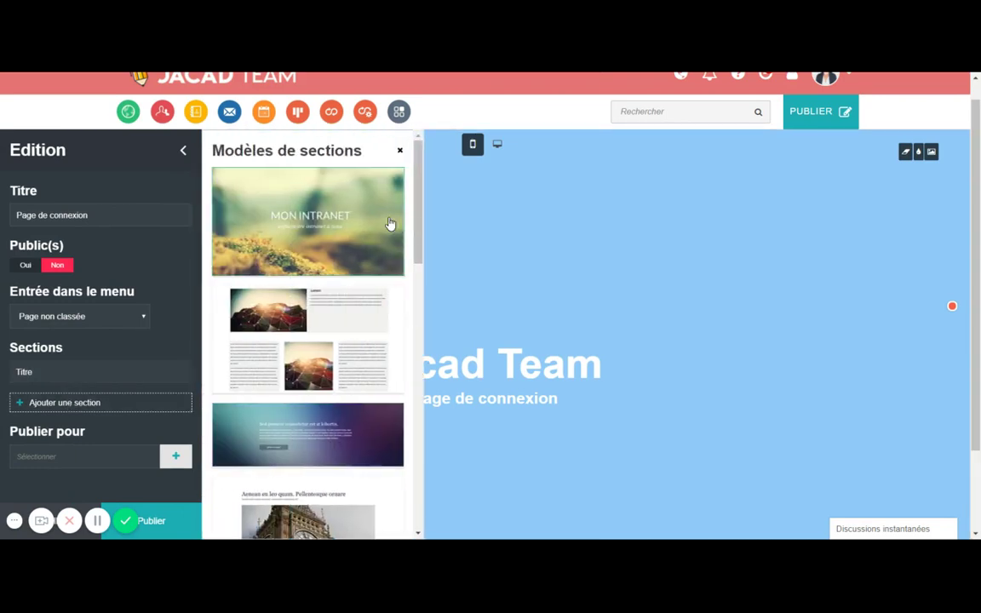
scroll(417, 230, down, 10)
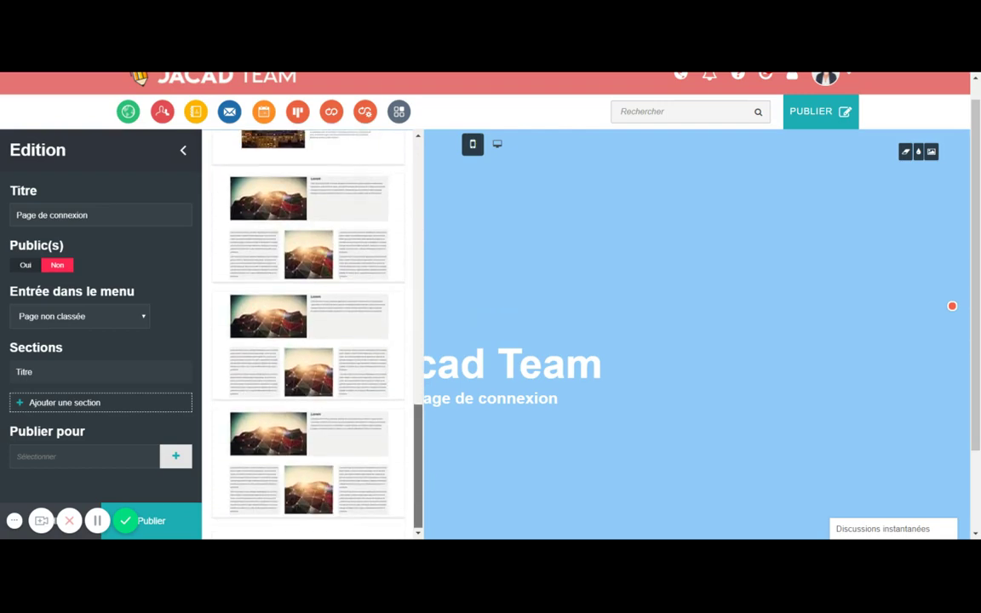
scroll(307, 332, up, 15)
scroll(307, 332, down, 5)
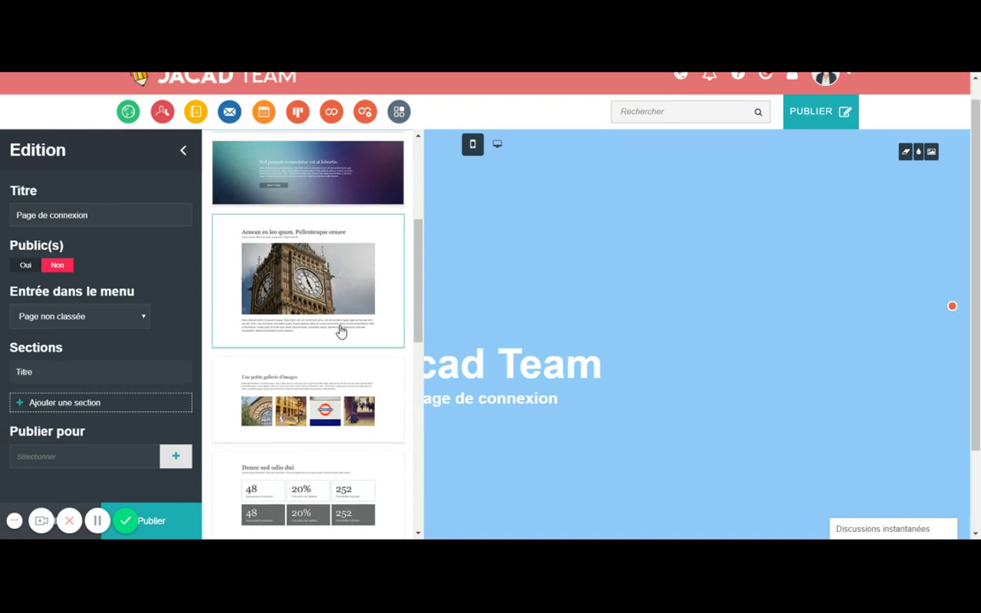
scroll(342, 350, down, 1)
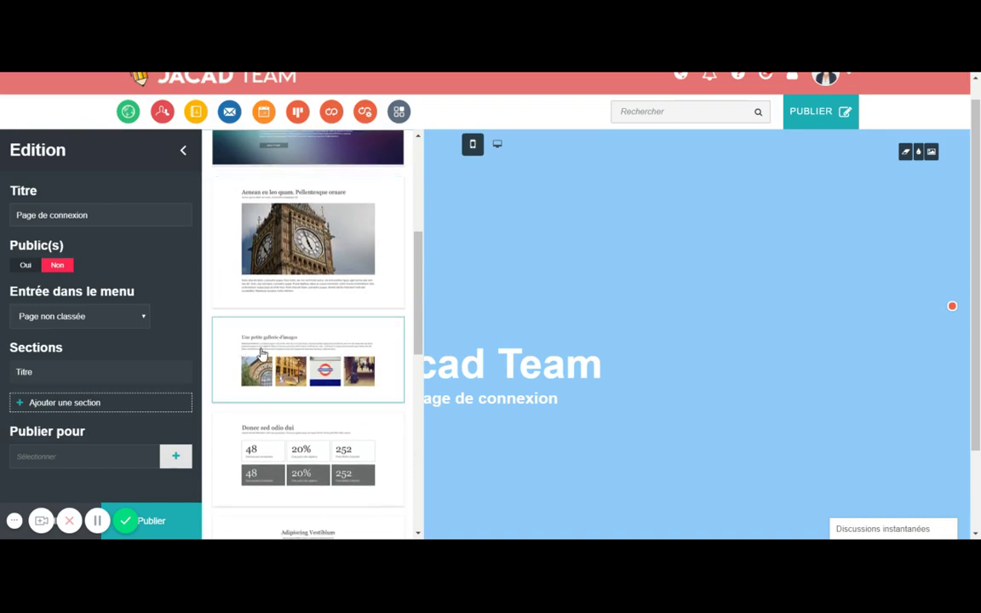
scroll(391, 363, up, 5)
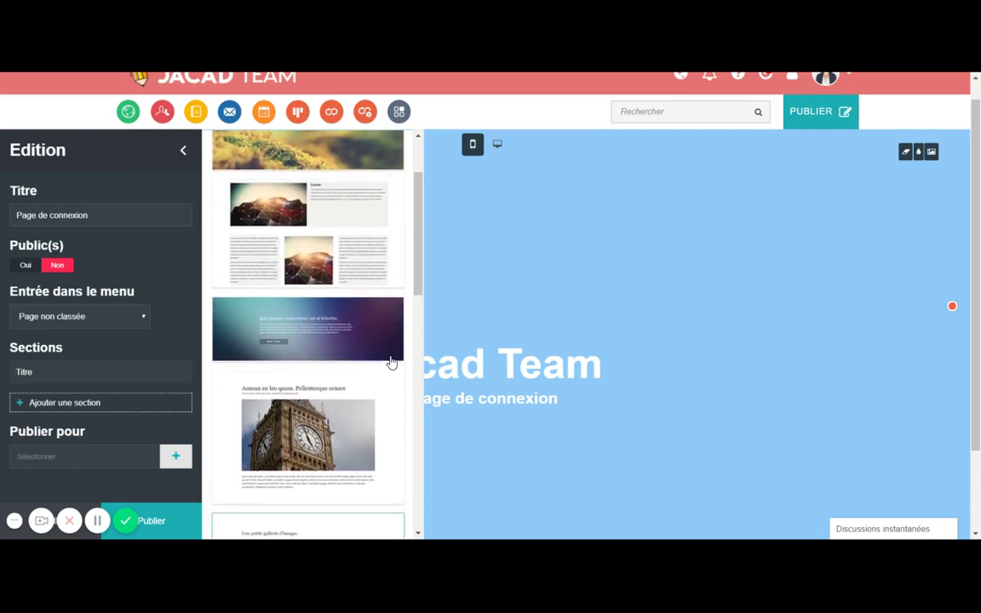
scroll(391, 363, up, 3)
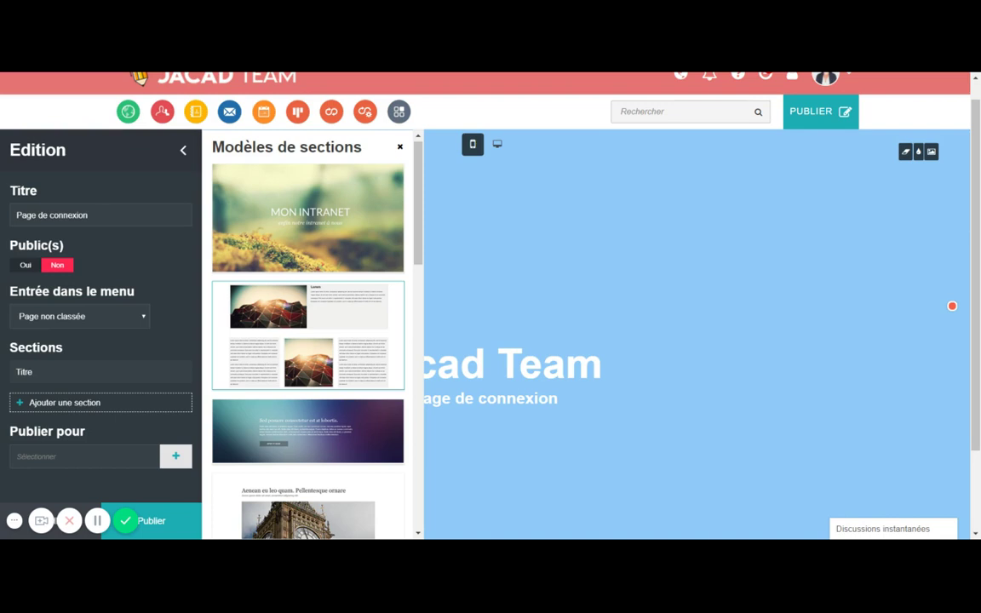
click(339, 344)
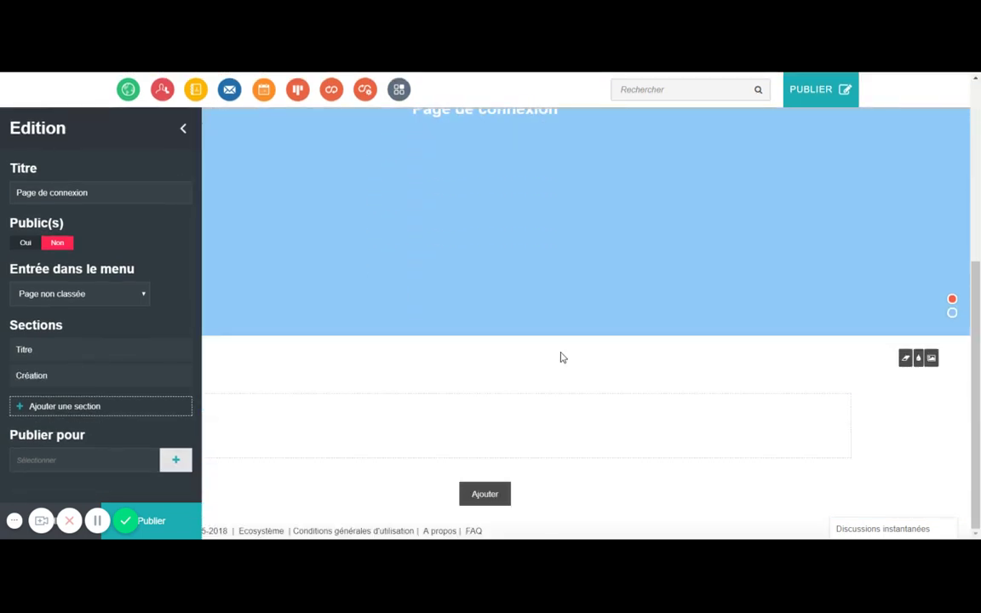
Collapse the editing panel and add a static Image widget to the empty block of the section below the title
click(183, 131)
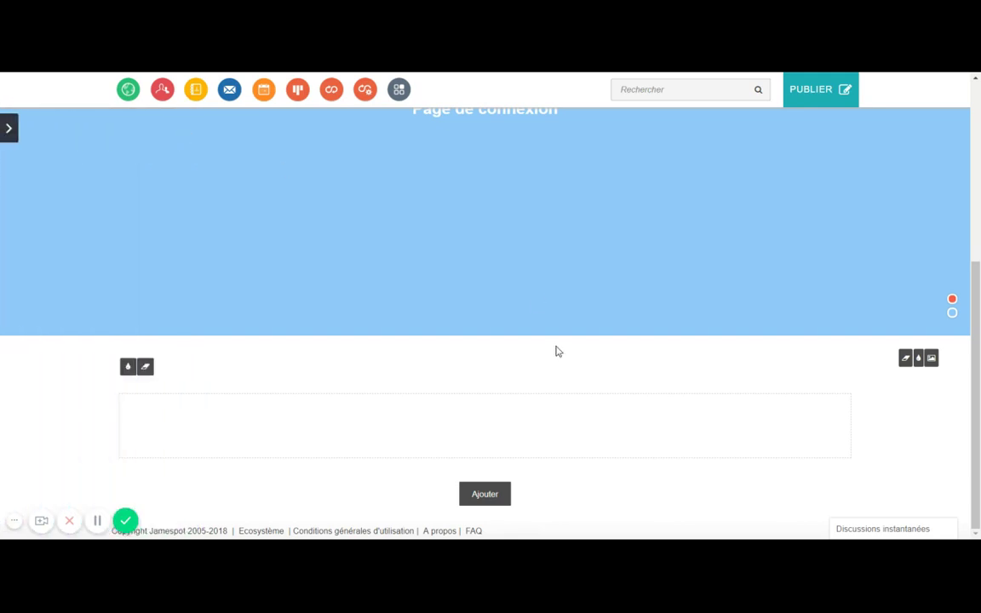
mouse_move(479, 438)
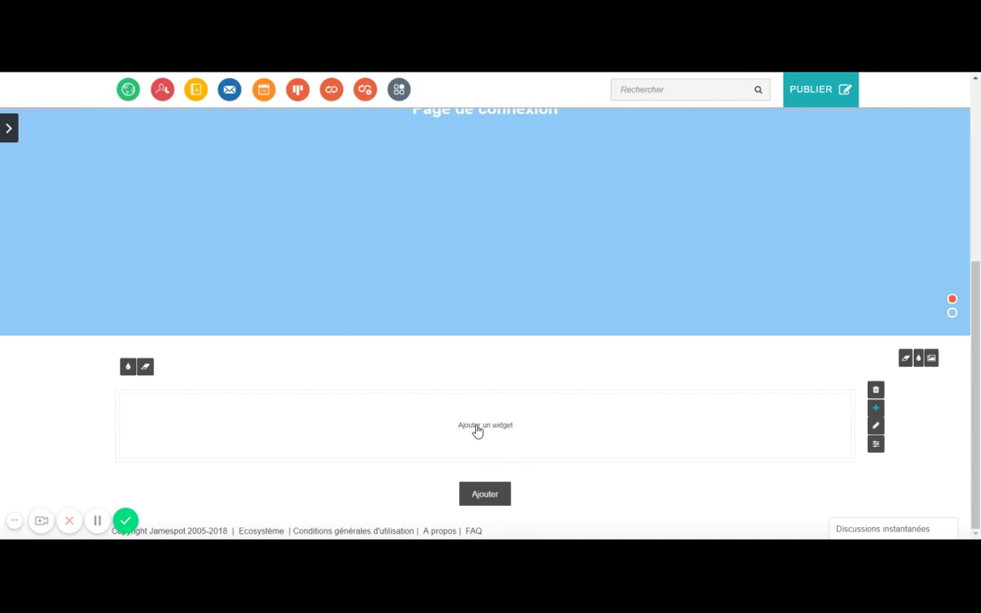
click(480, 429)
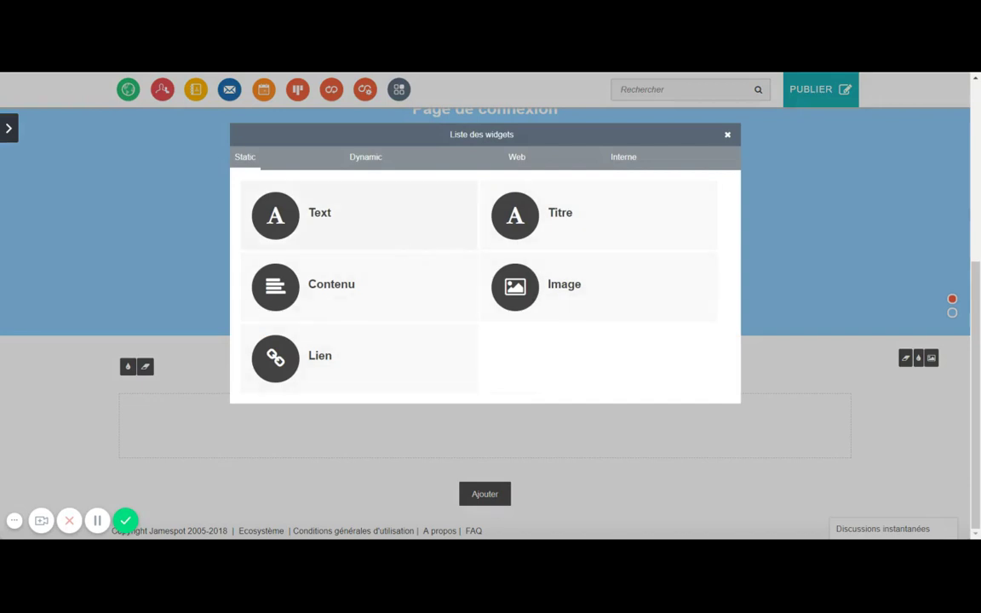
click(549, 286)
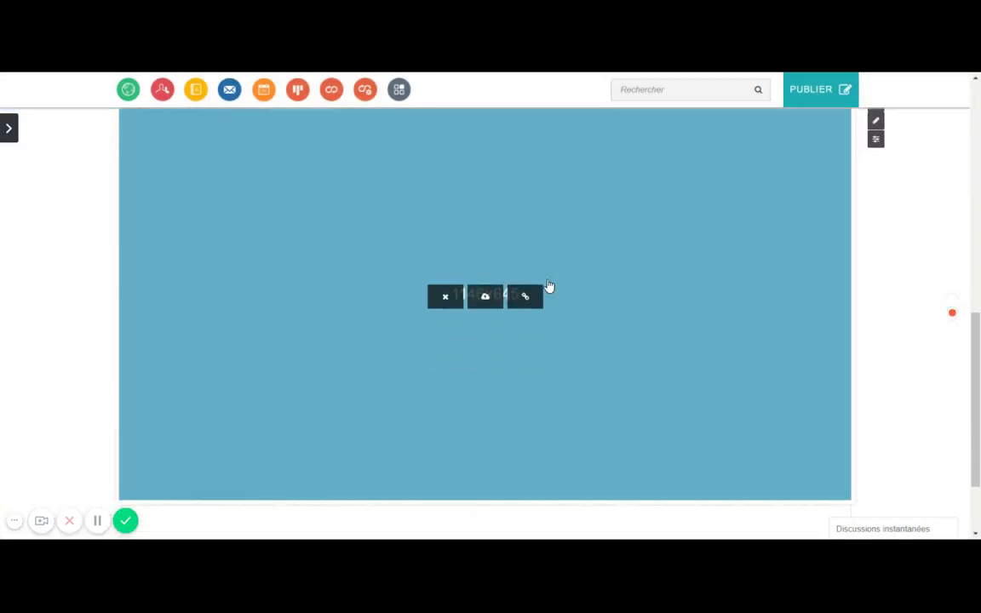
Upload the illustration of a man tossed in the air above raised hands into the Image widget and check its placement
click(483, 296)
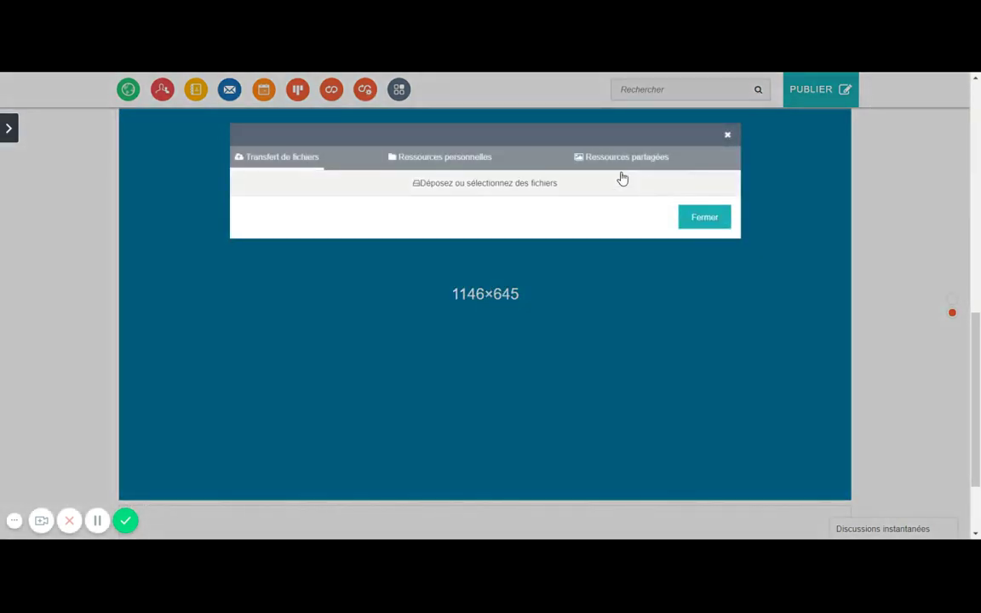
click(453, 192)
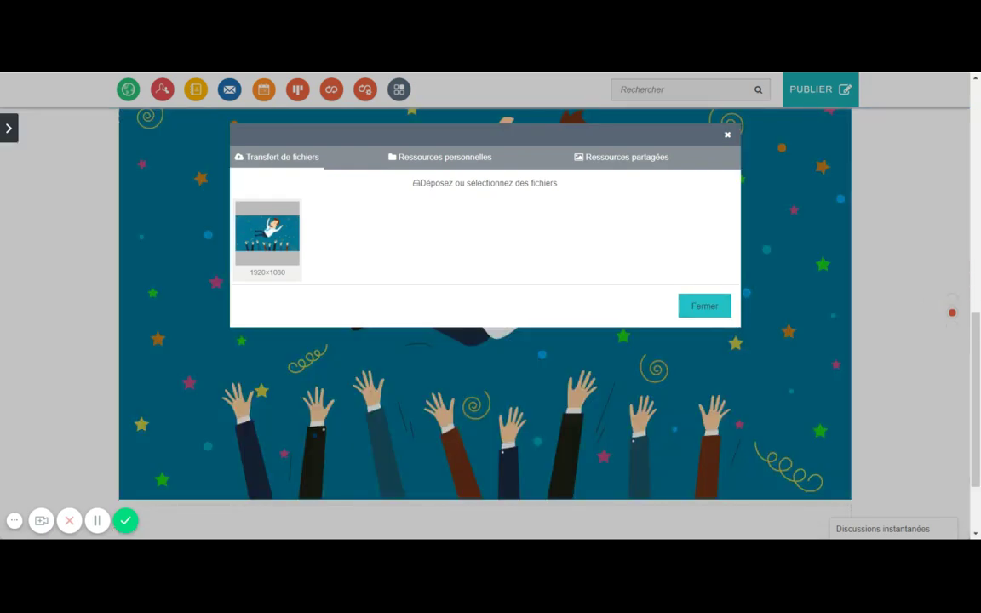
click(712, 309)
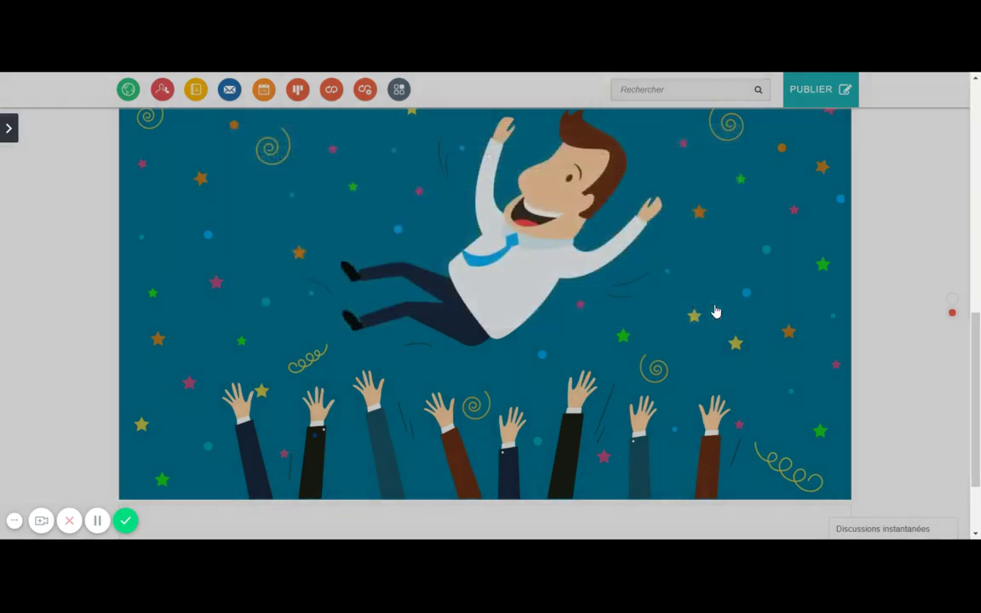
scroll(906, 300, down, 2)
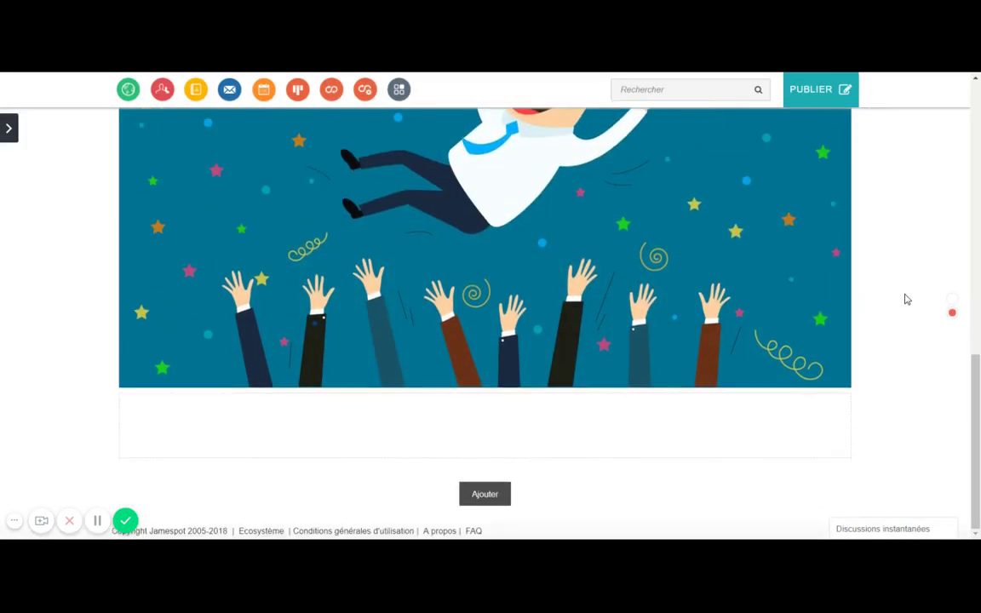
scroll(906, 298, up, 4)
scroll(906, 298, up, 3)
scroll(906, 298, down, 6)
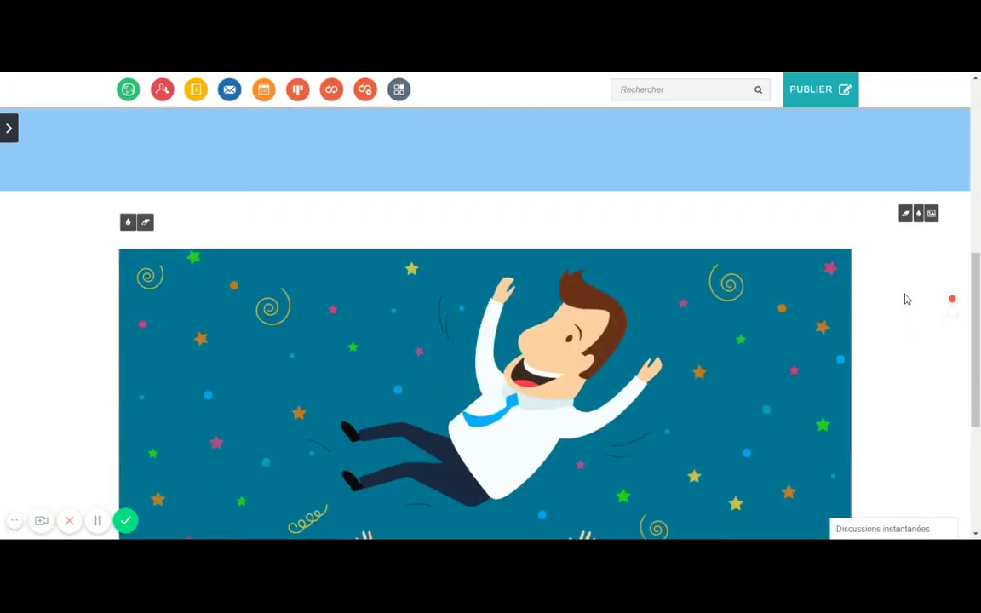
Browse the dynamic, web and internal widgets and add the "Formulaire de connexion" widget in the empty block below the image
mouse_move(535, 456)
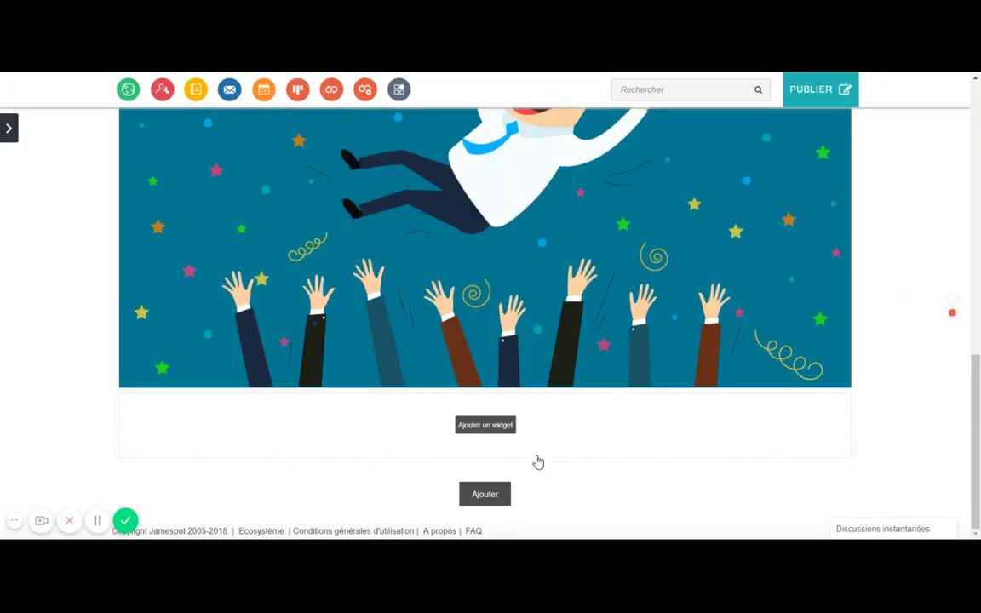
click(491, 426)
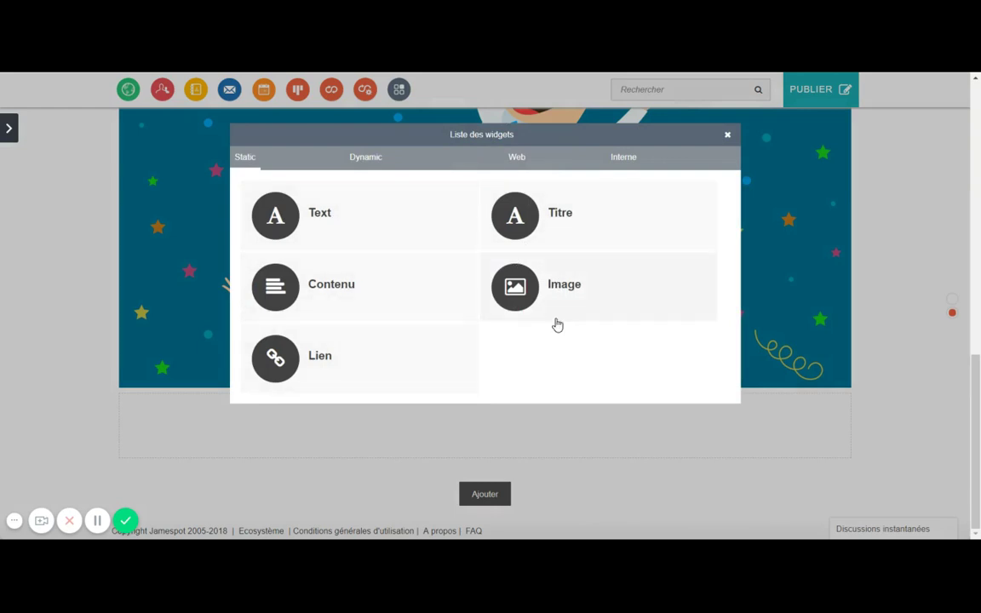
click(361, 160)
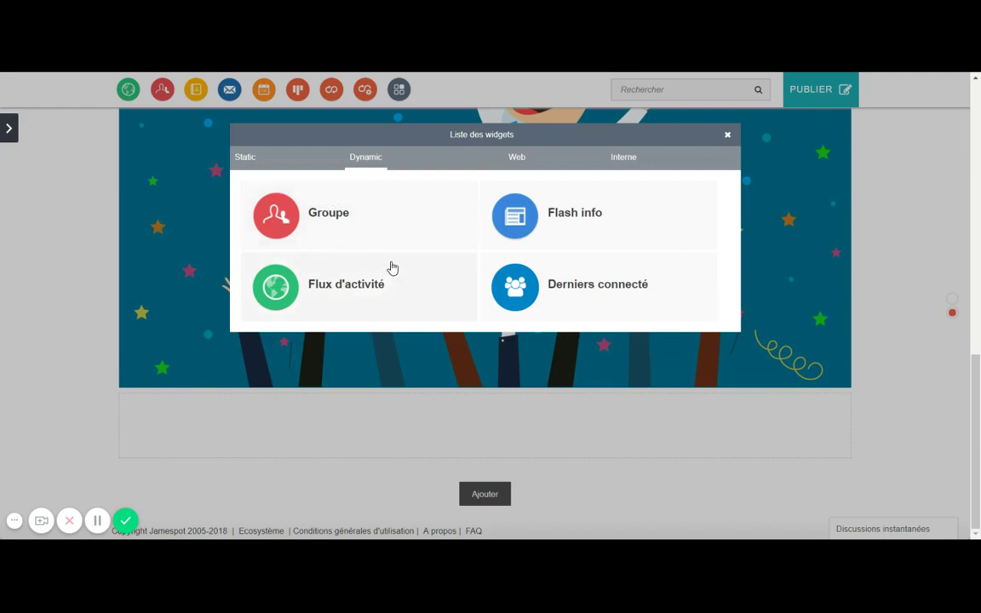
click(512, 160)
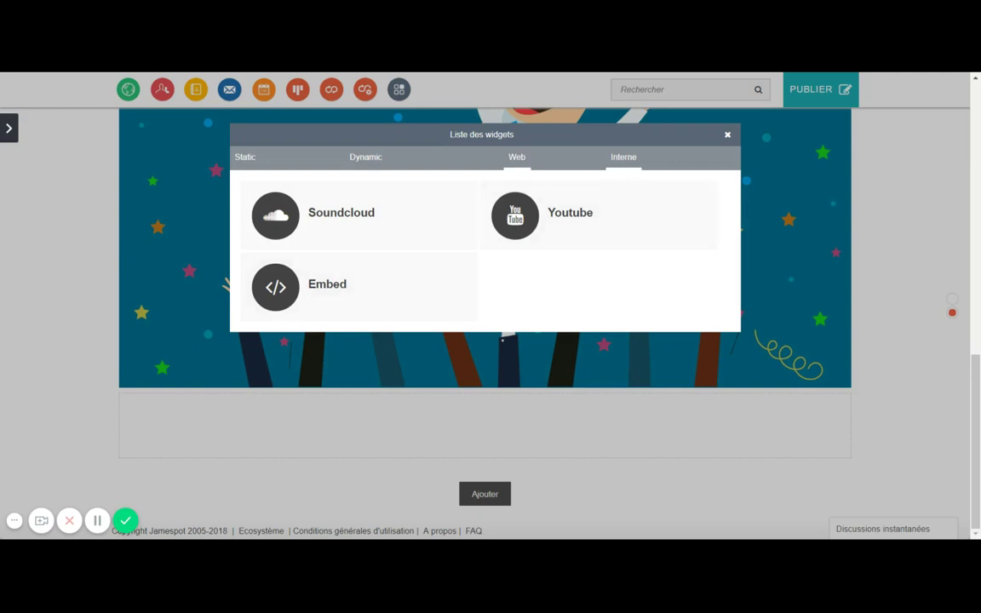
click(624, 157)
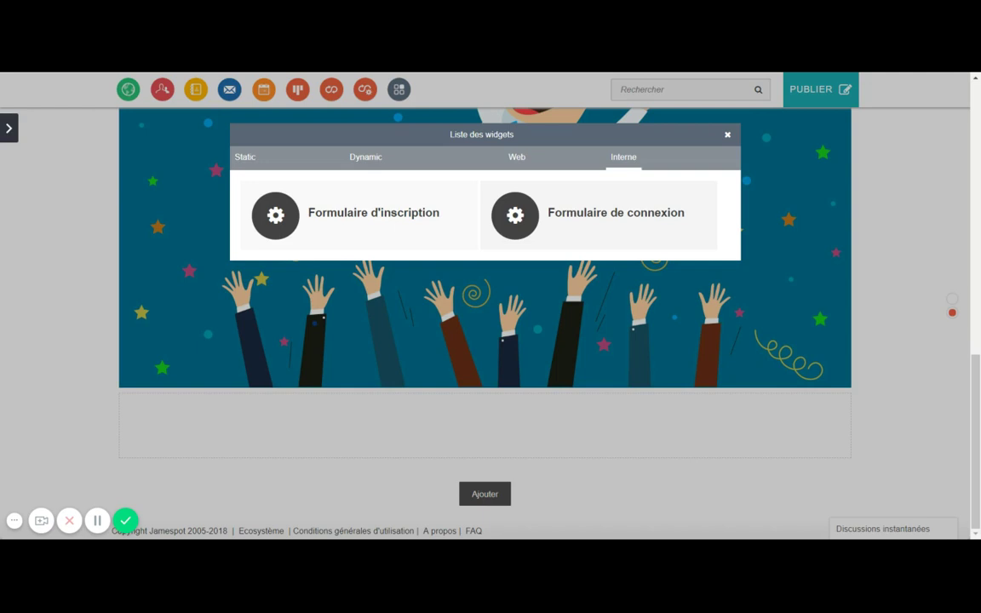
click(563, 217)
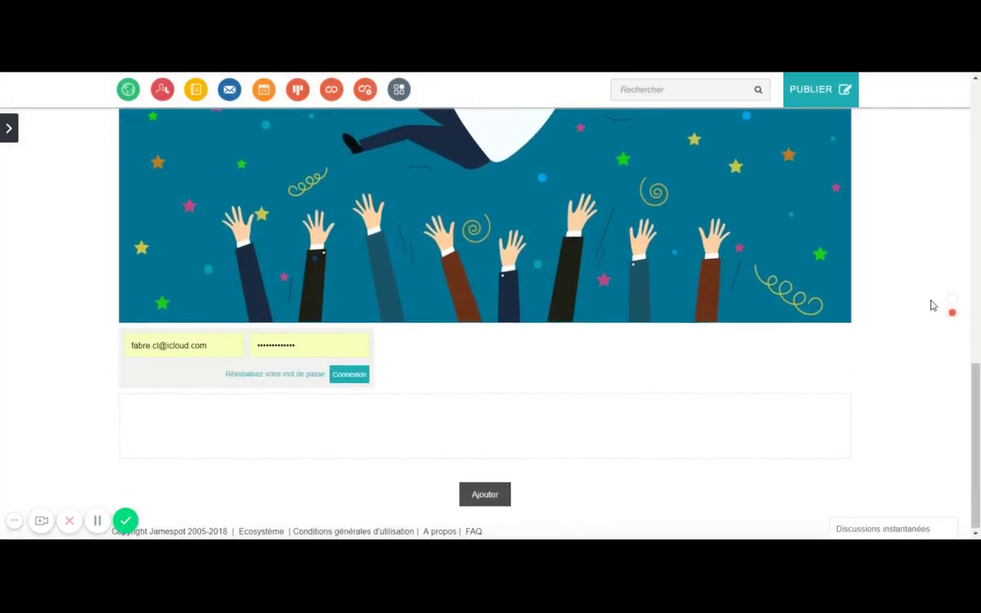
Review the whole page from the title section through the image to the login form
scroll(932, 305, up, 3)
scroll(933, 304, down, 3)
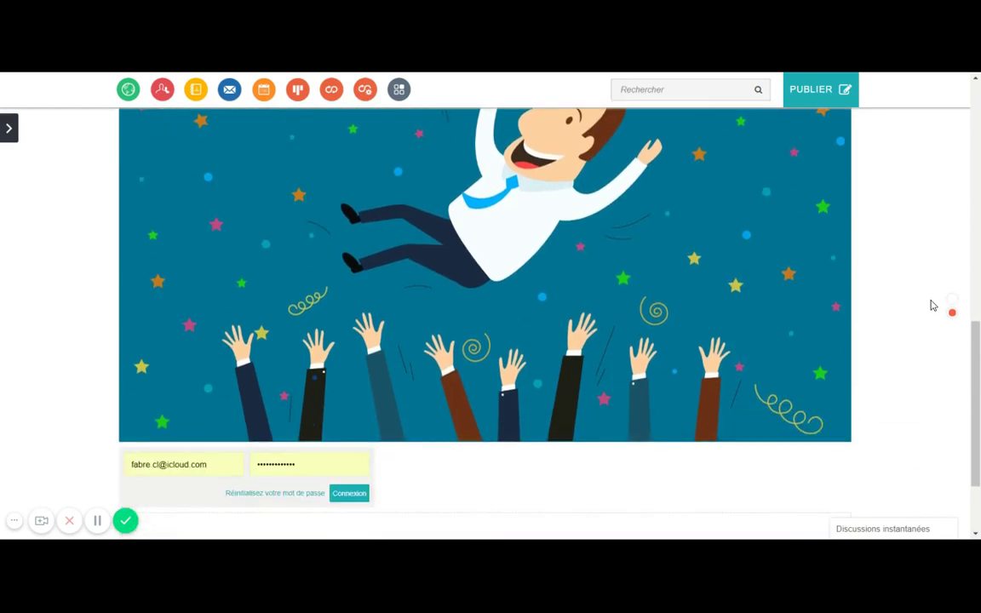
scroll(933, 304, up, 5)
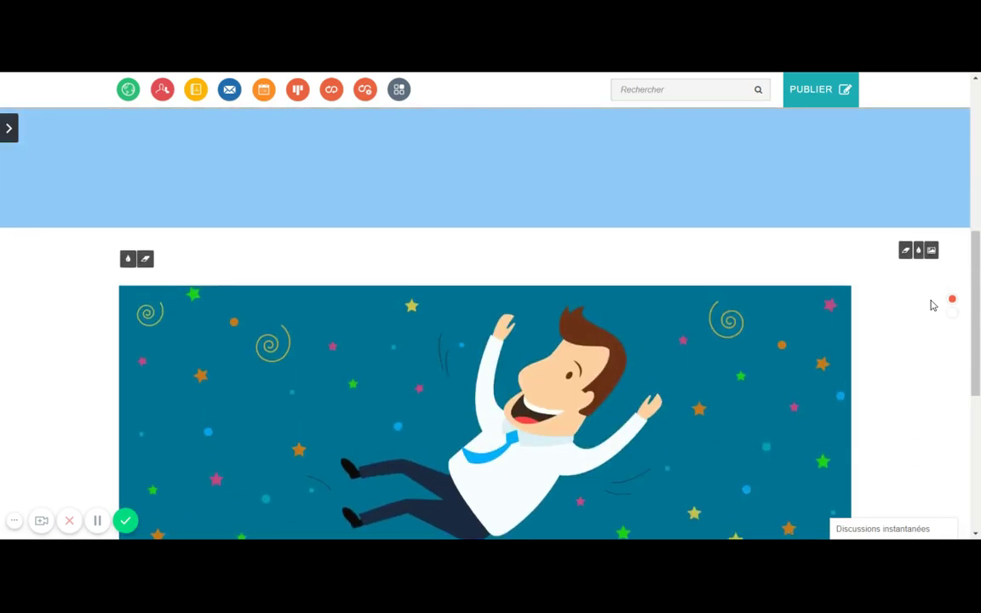
scroll(933, 305, up, 3)
scroll(932, 305, up, 3)
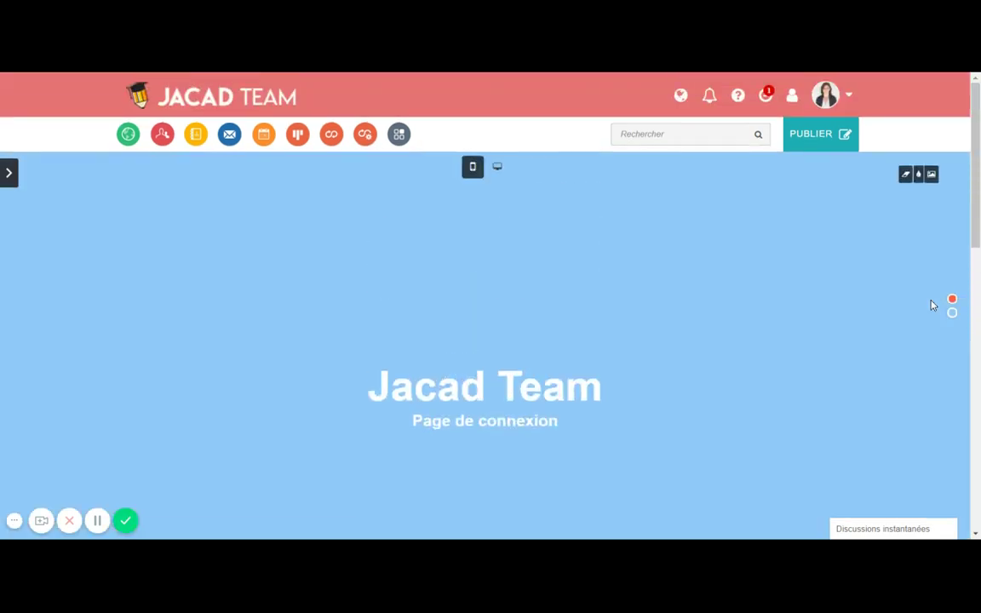
scroll(932, 305, down, 5)
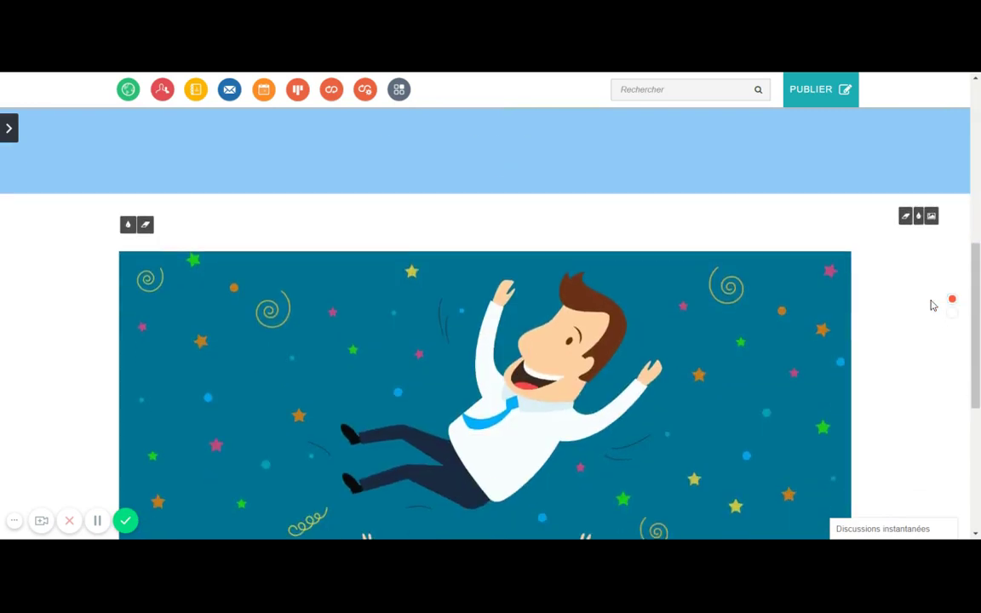
scroll(932, 305, down, 3)
scroll(932, 305, down, 2)
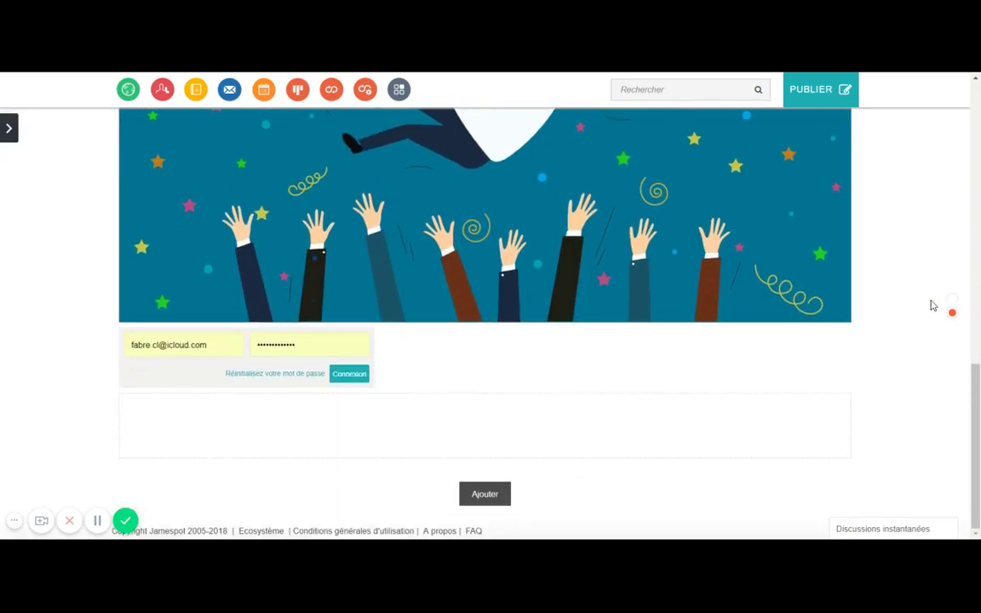
scroll(933, 304, up, 4)
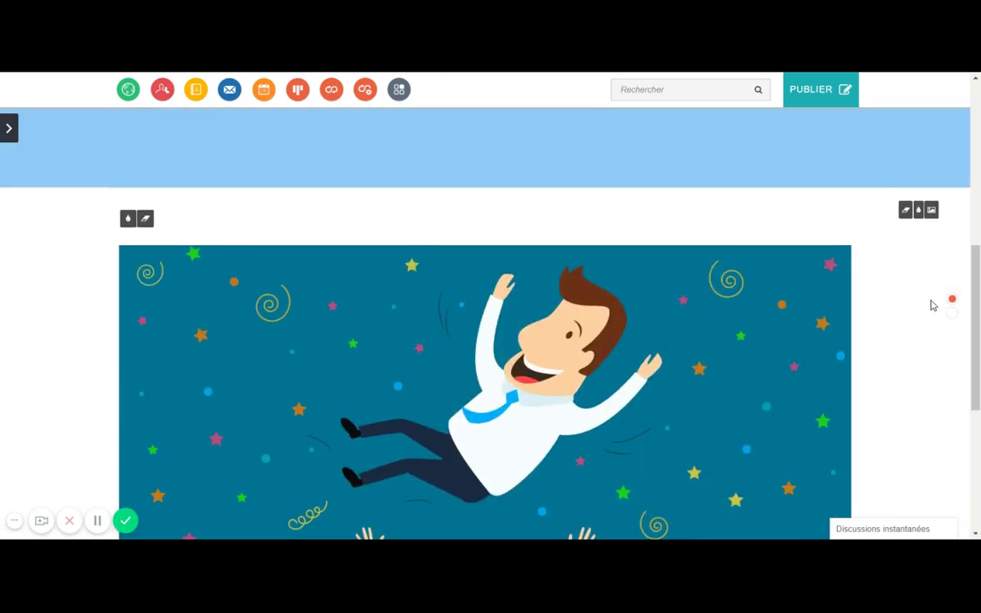
scroll(933, 305, down, 3)
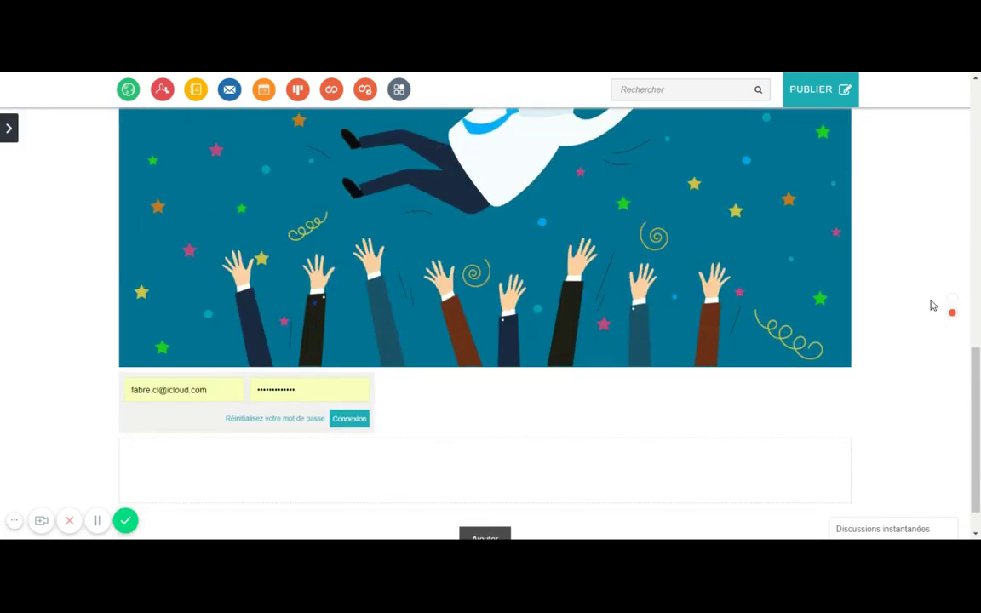
scroll(933, 305, down, 1)
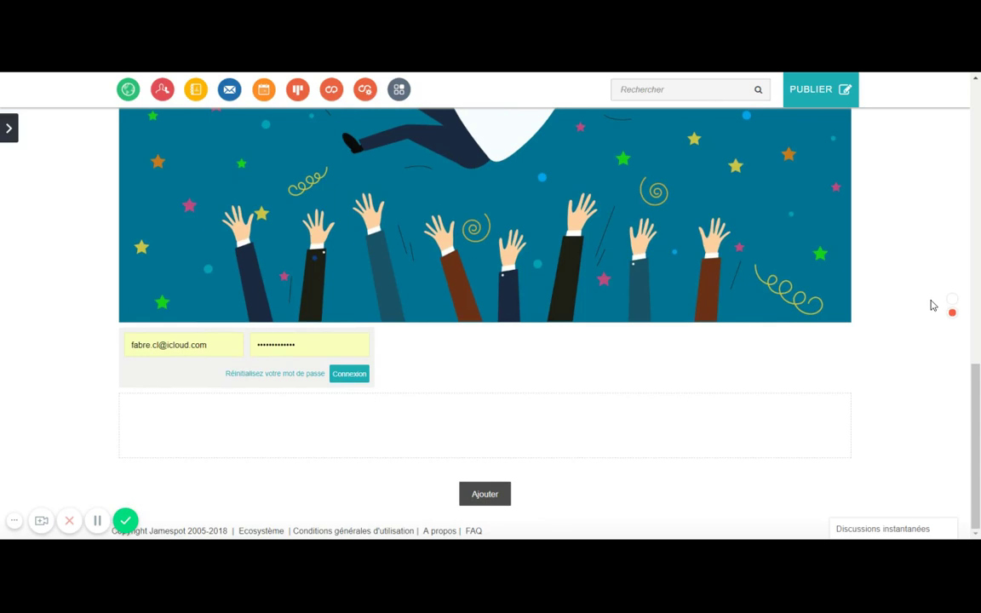
scroll(933, 304, up, 5)
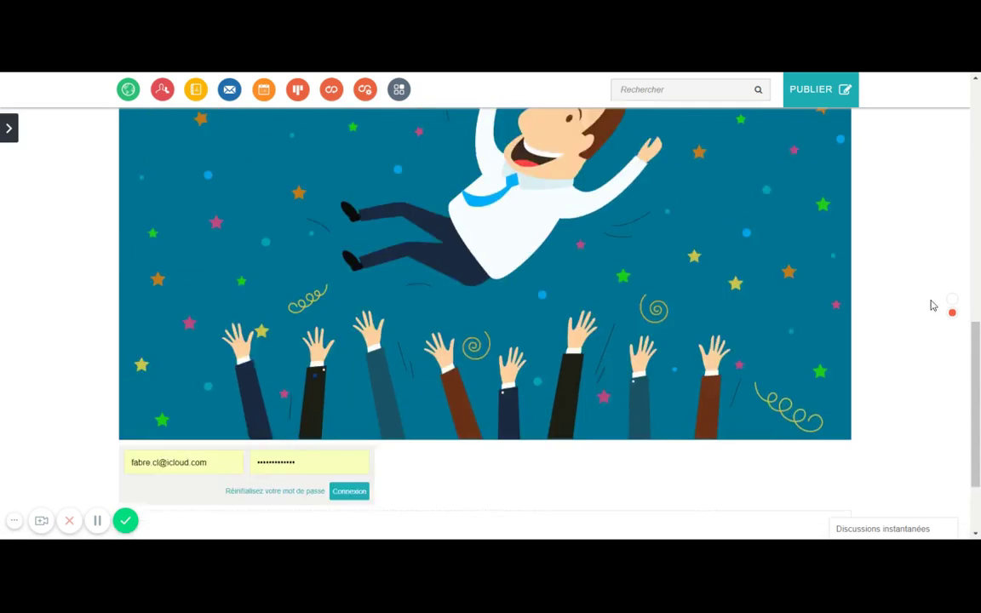
scroll(932, 305, up, 3)
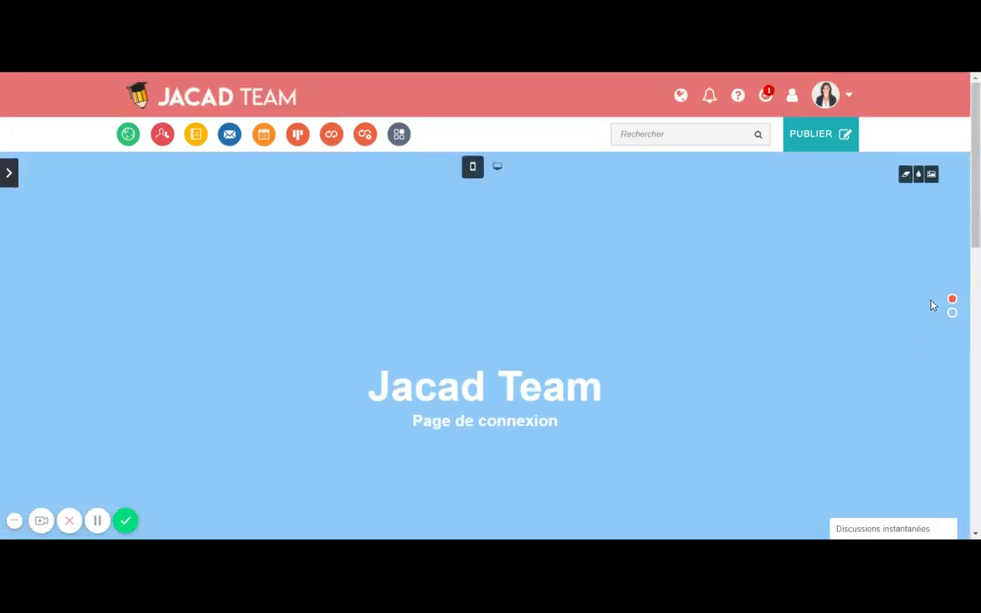
scroll(932, 305, down, 5)
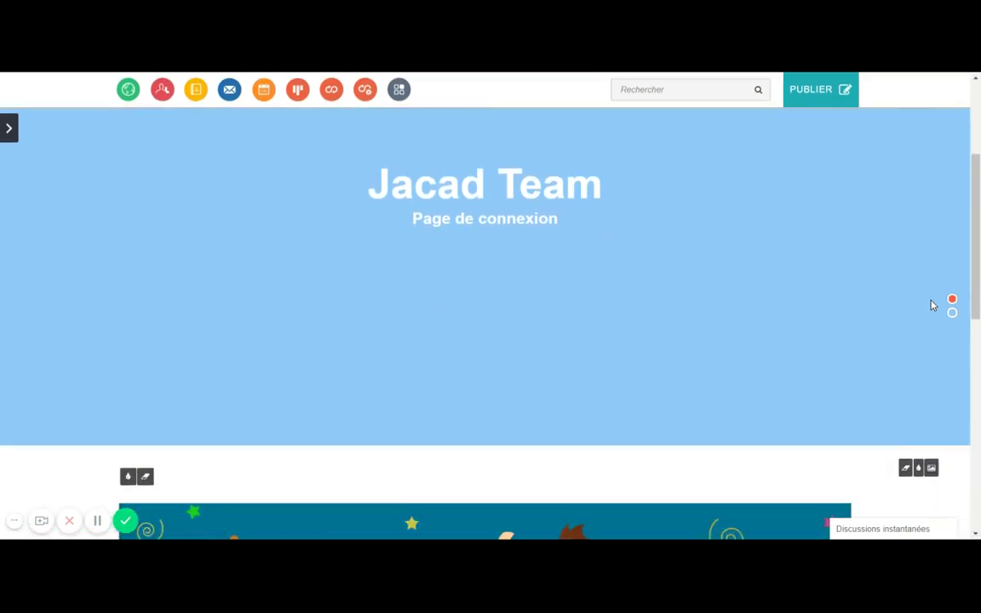
scroll(932, 305, down, 4)
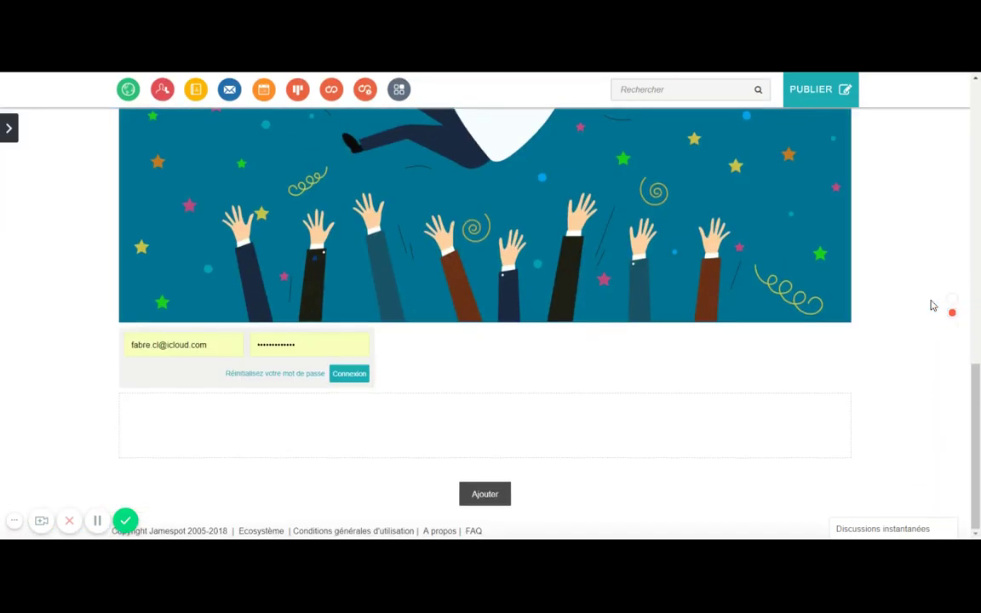
scroll(932, 305, up, 6)
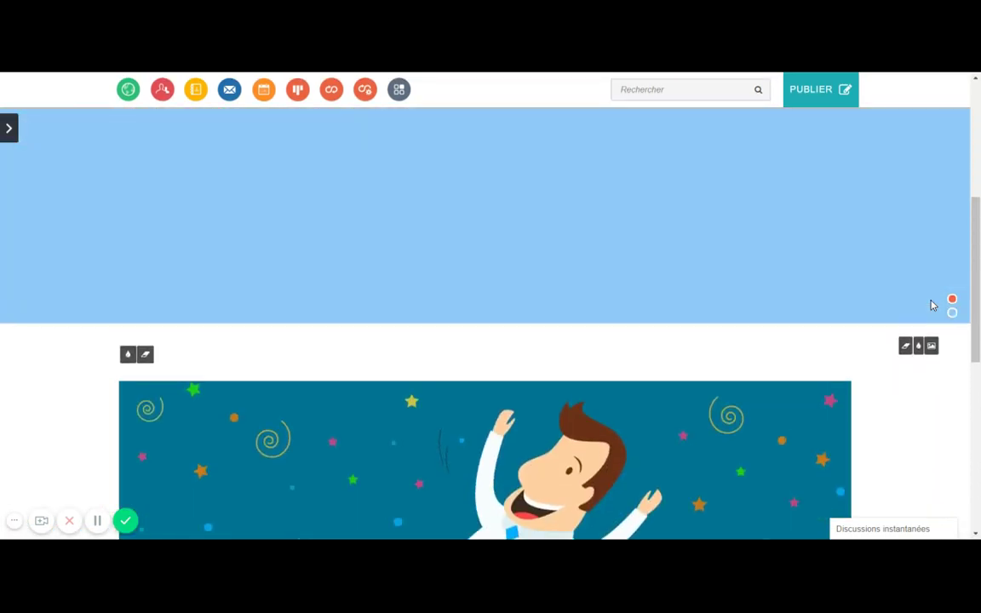
scroll(933, 305, up, 3)
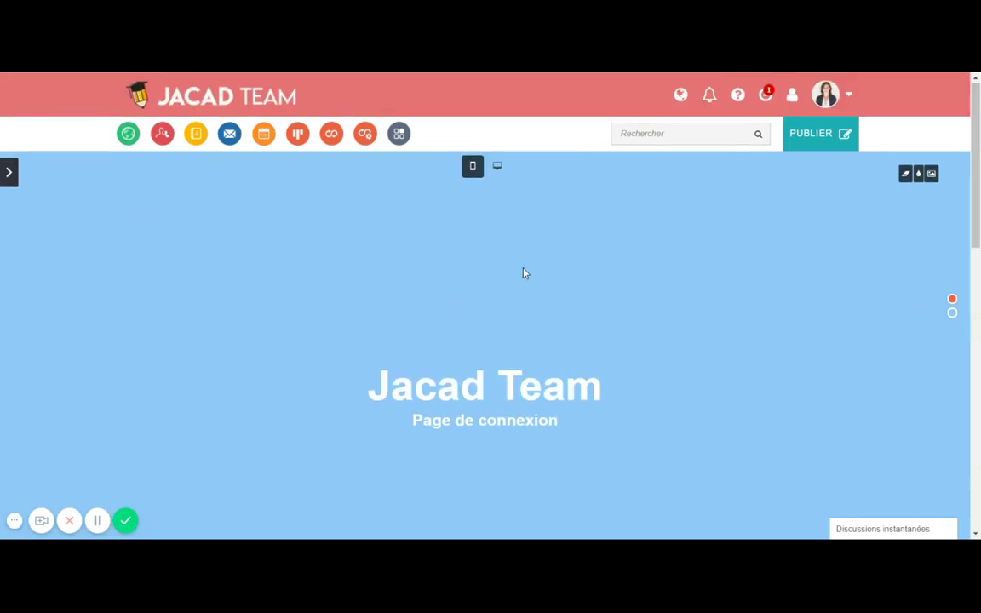
Make the "Page de connexion" page public, leaving it unclassified in the menu, and publish it
click(9, 174)
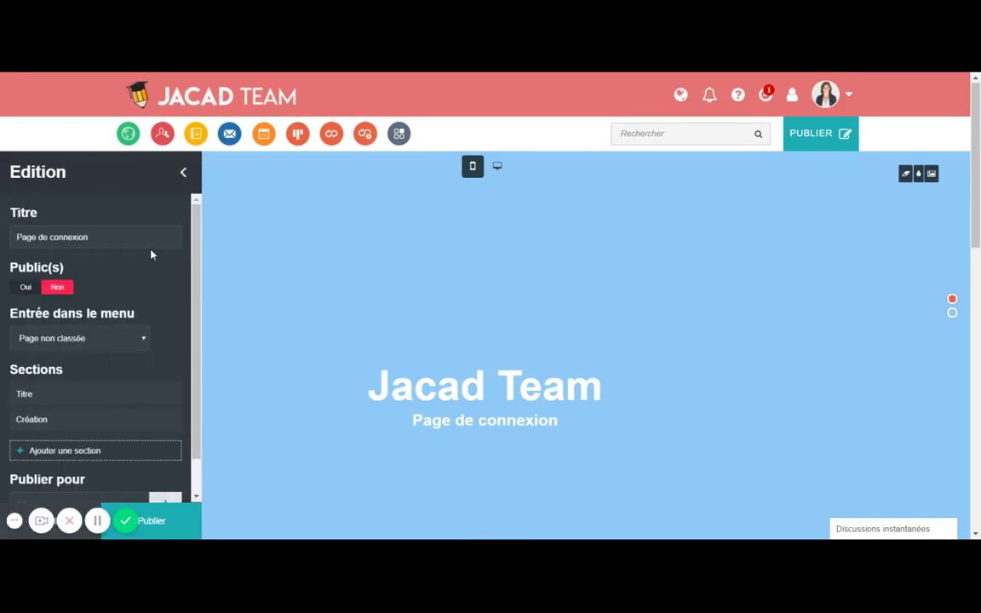
click(22, 288)
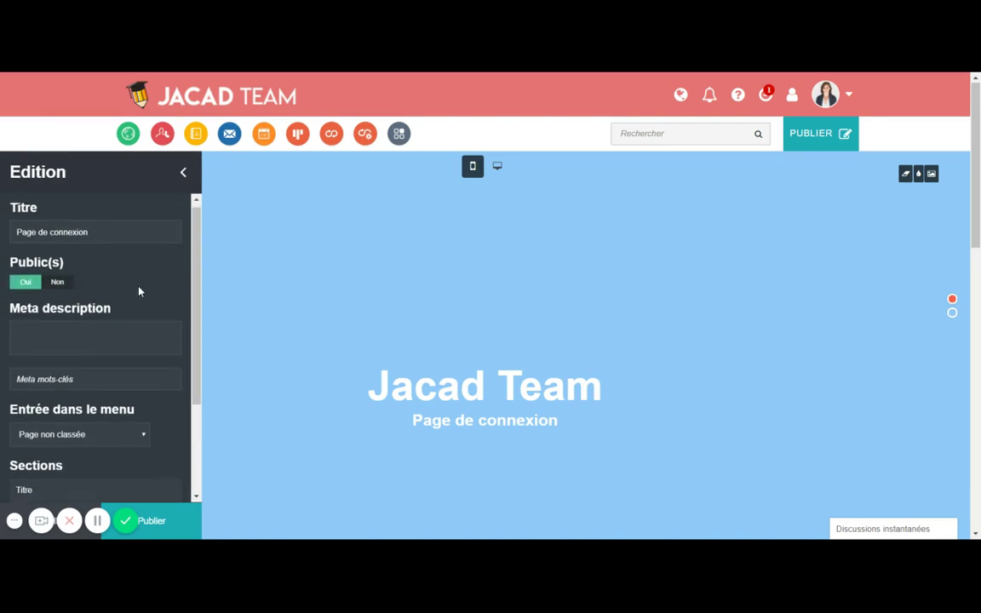
scroll(138, 288, down, 3)
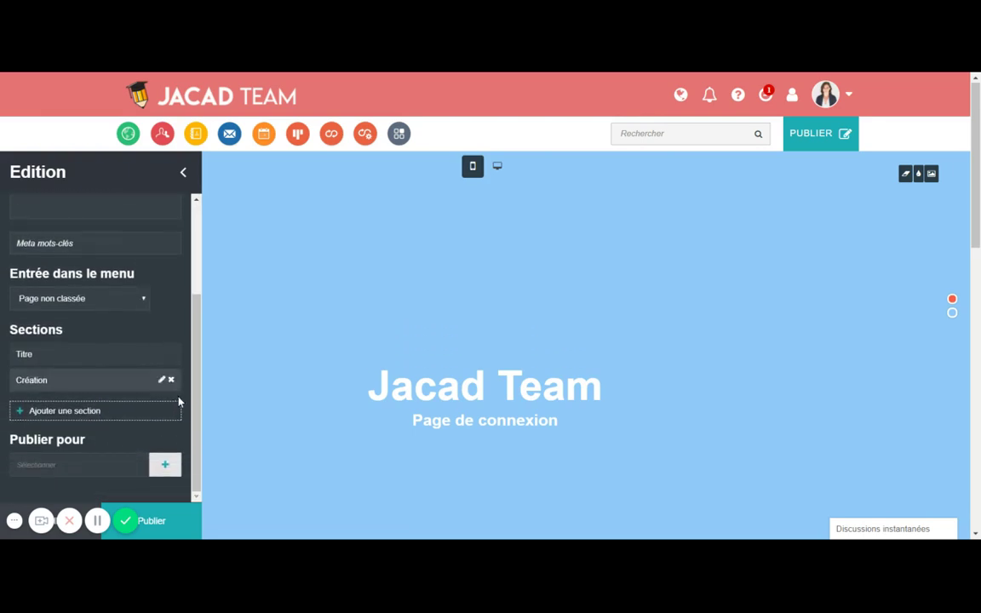
click(151, 521)
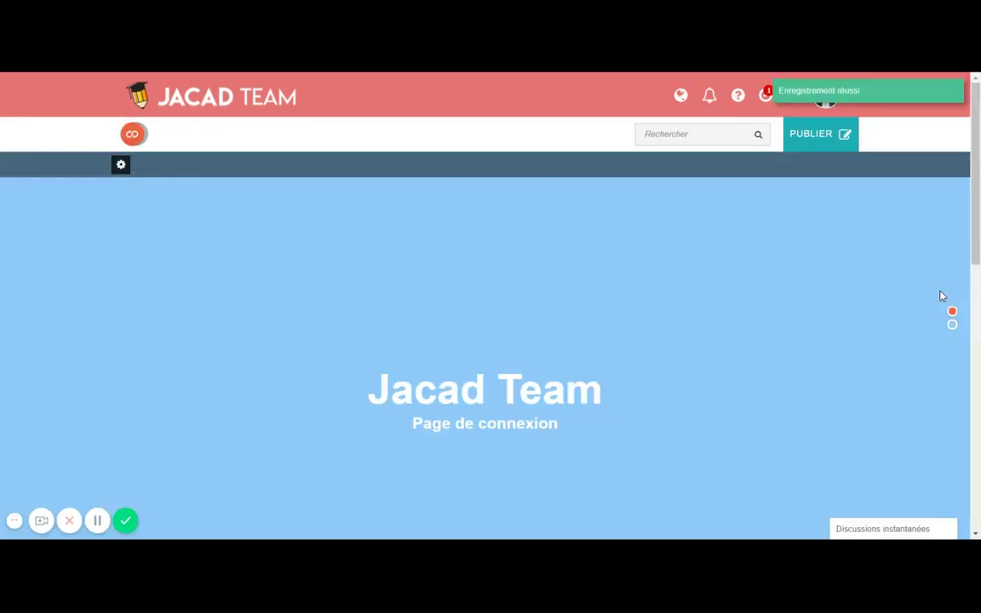
scroll(942, 296, down, 10)
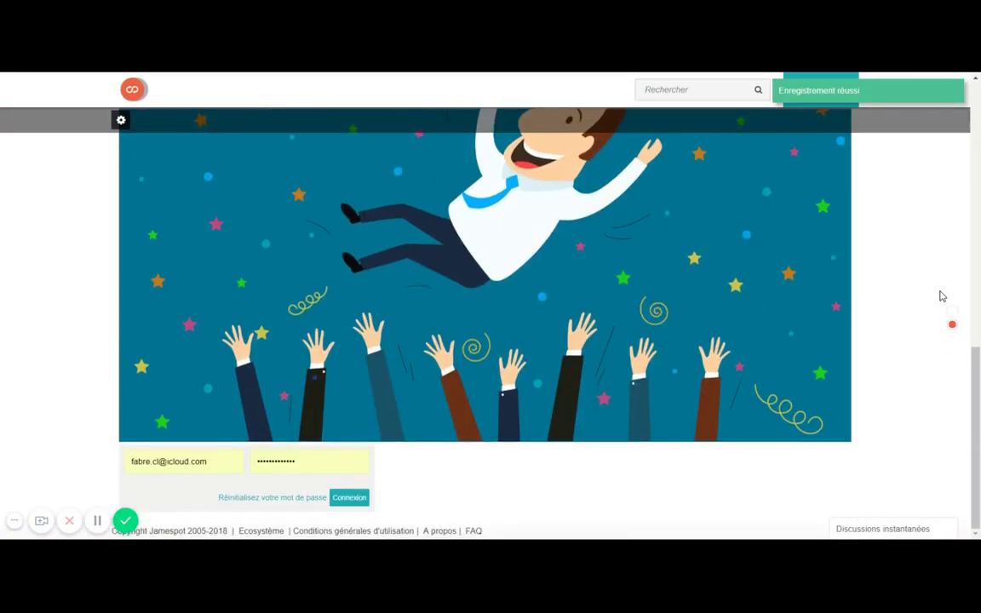
scroll(941, 297, up, 10)
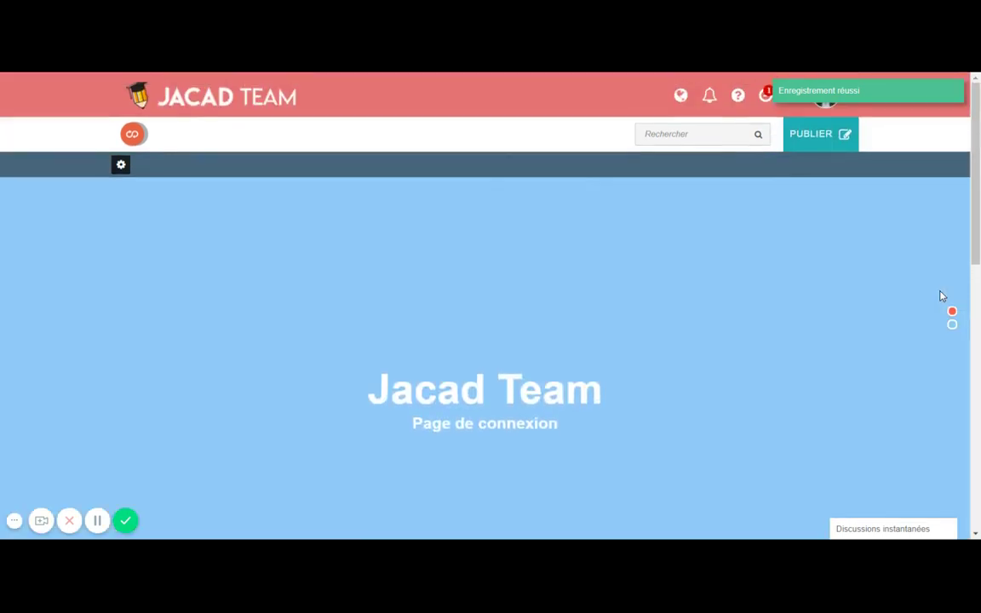
Open the platform's access mode settings ("Mode d'accès") in the administration area
click(826, 109)
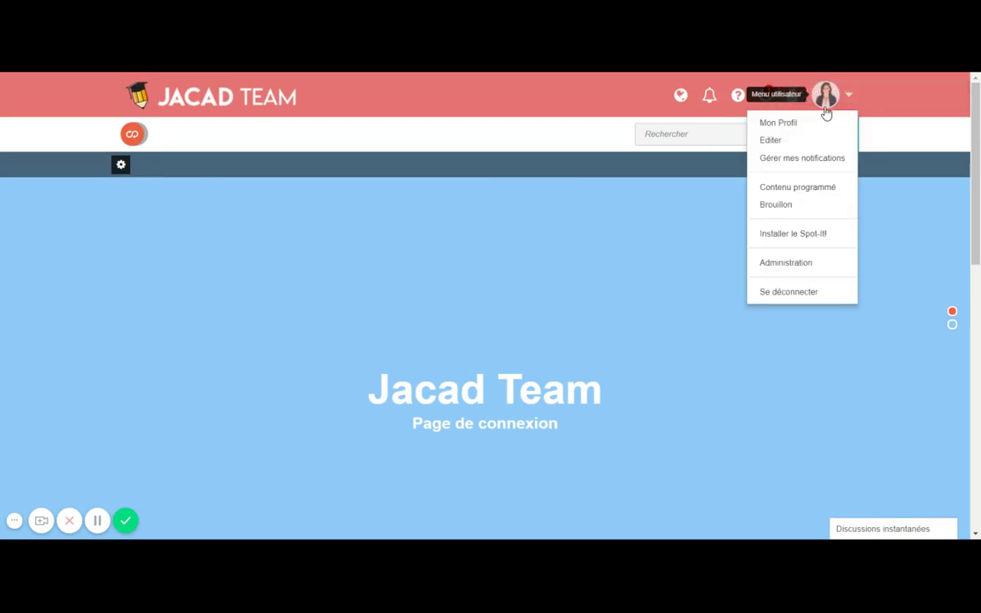
click(796, 265)
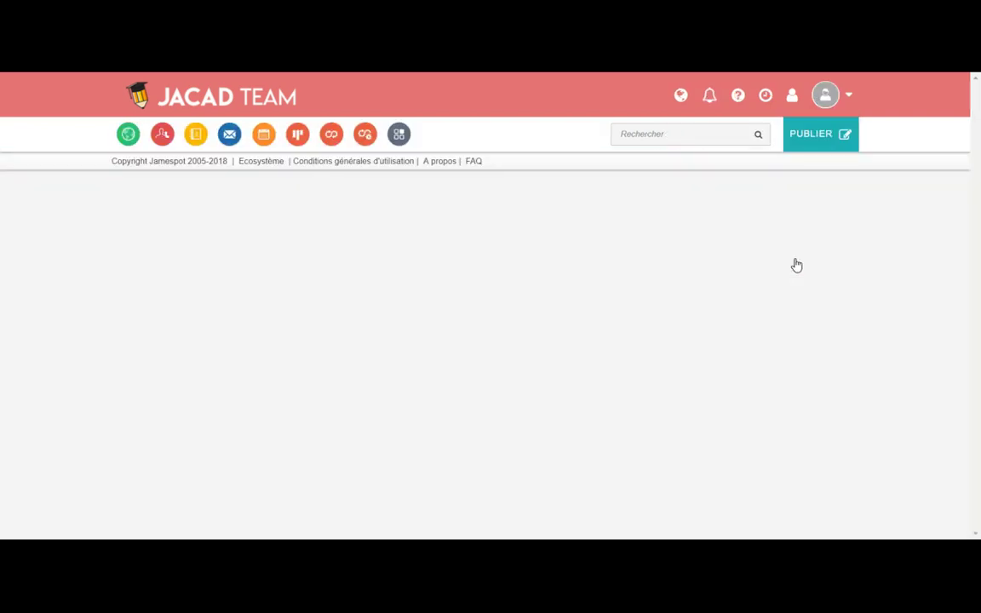
click(214, 303)
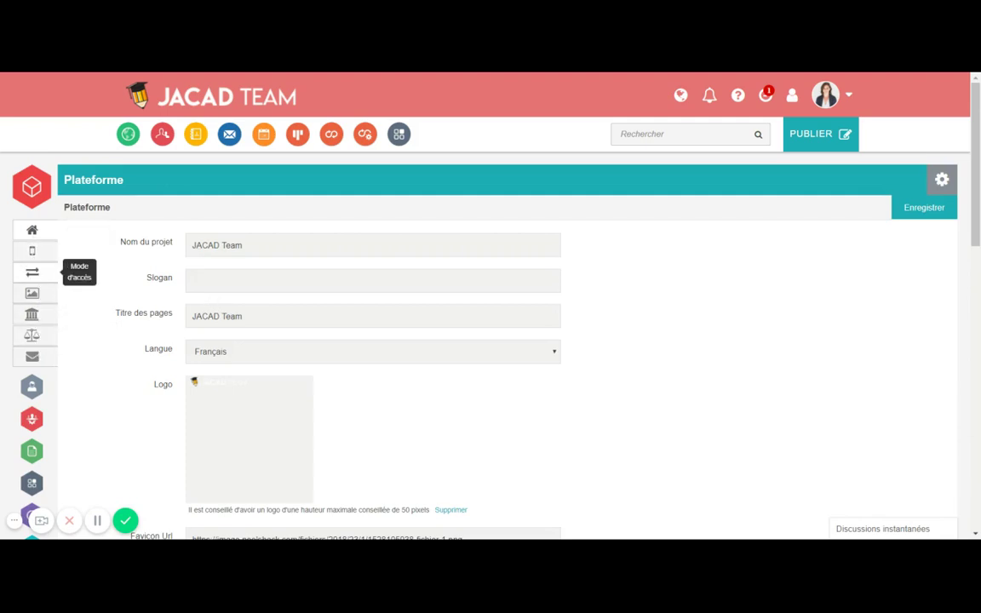
click(34, 272)
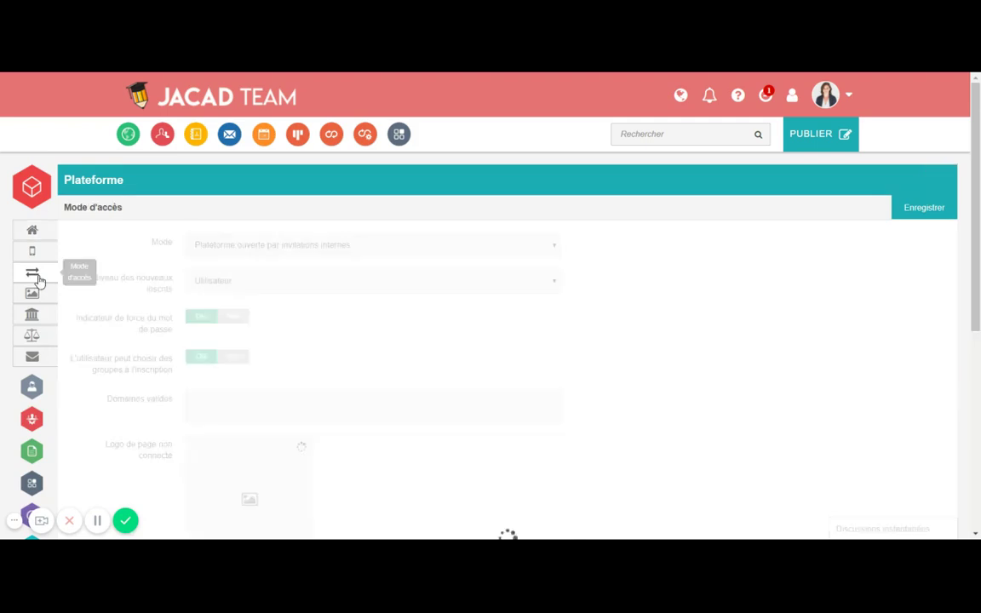
Set the custom login page ("Page login personnalisé") to the "Page de connexion" smart page and save the access mode settings
scroll(628, 250, down, 10)
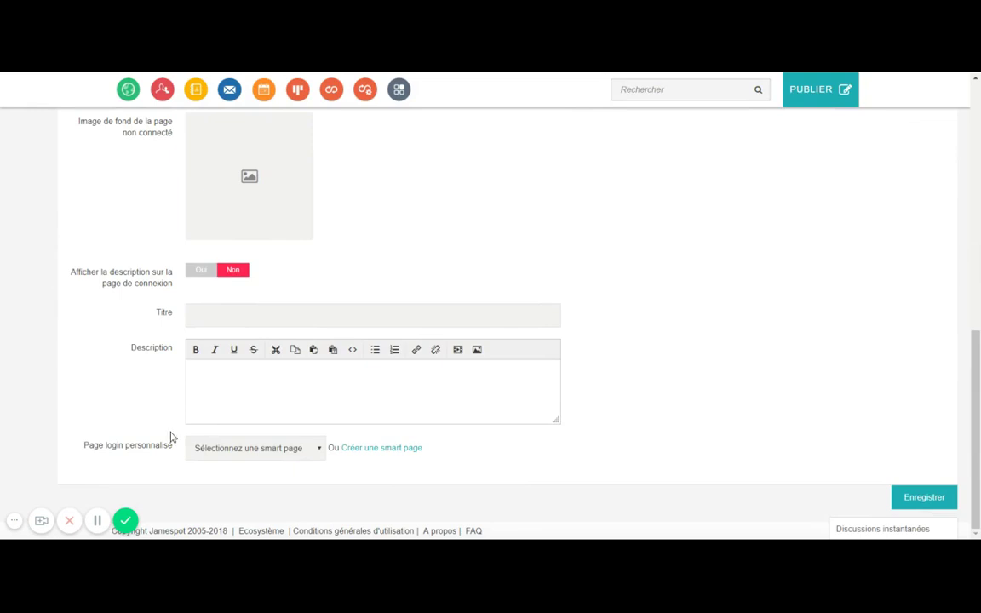
drag(79, 447, 174, 444)
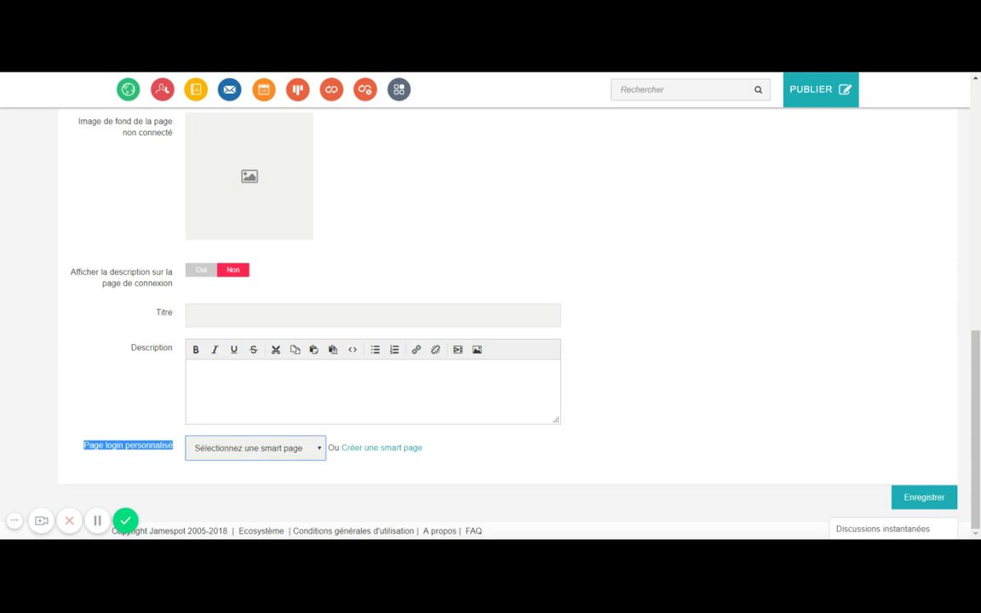
click(285, 475)
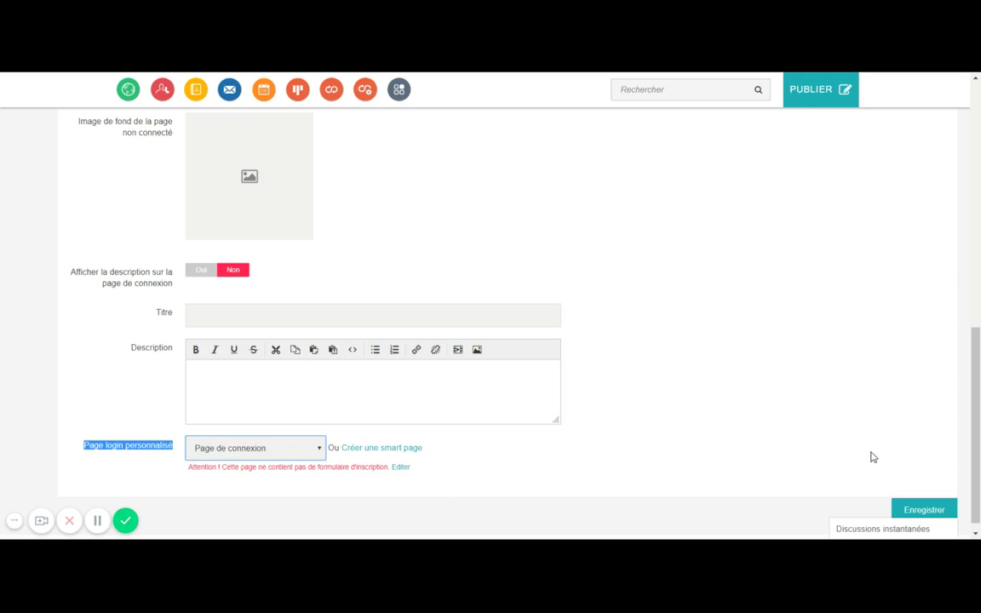
scroll(836, 396, up, 1)
scroll(837, 396, down, 2)
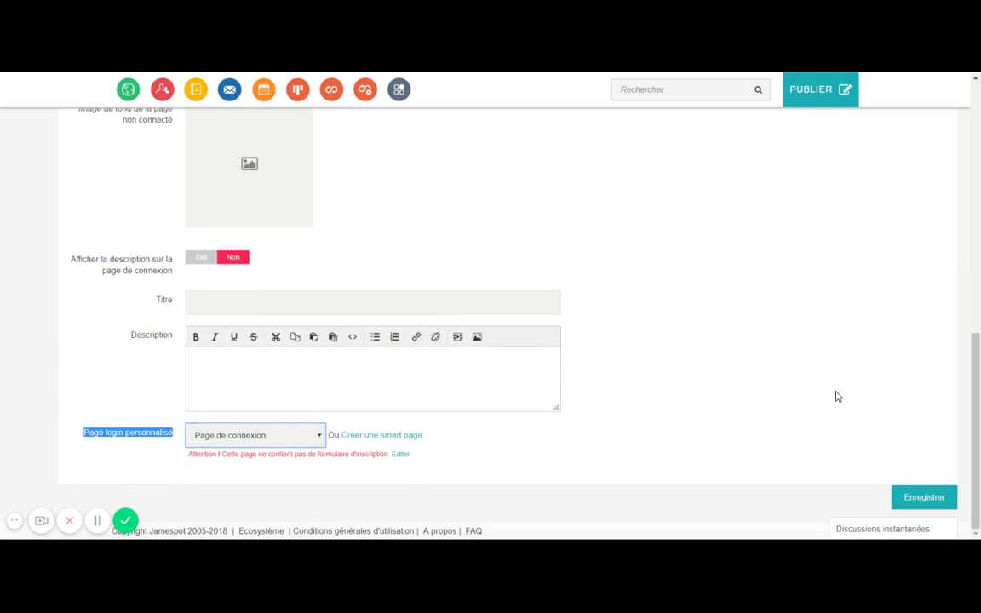
click(917, 502)
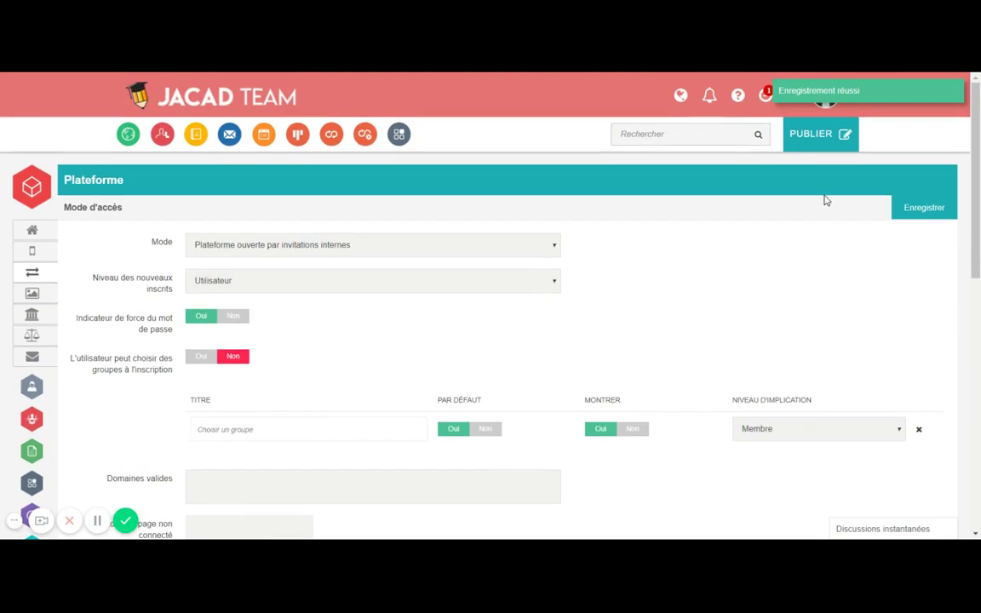
Log out of the platform and check the custom login page from the title section down to the image
click(823, 109)
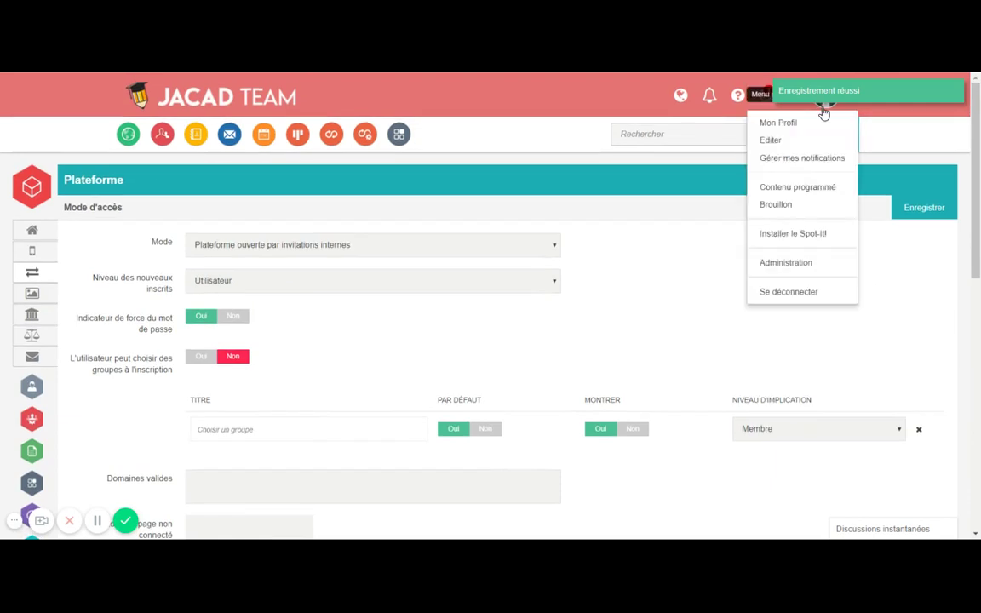
click(789, 291)
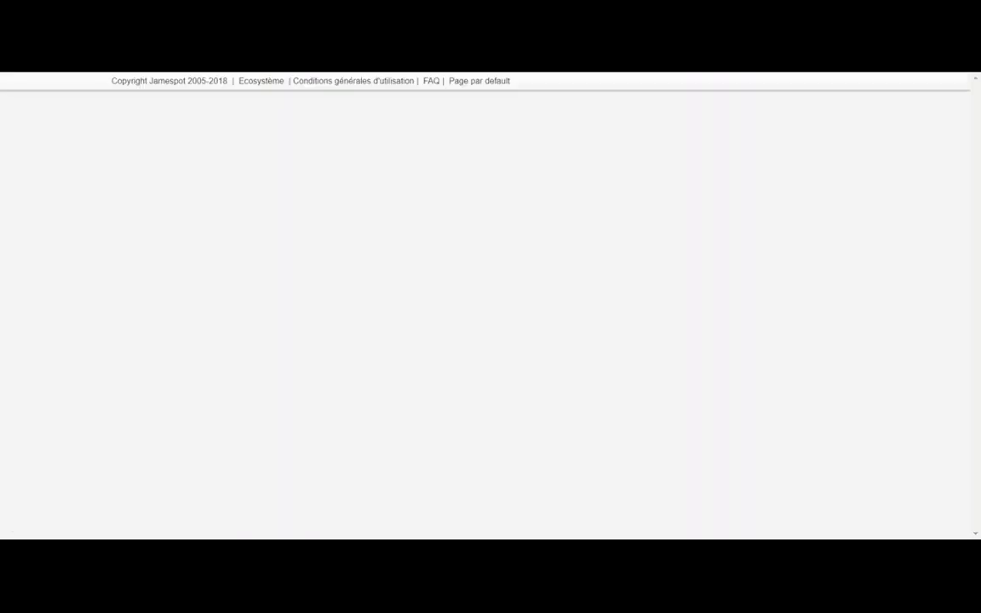
scroll(784, 294, down, 2)
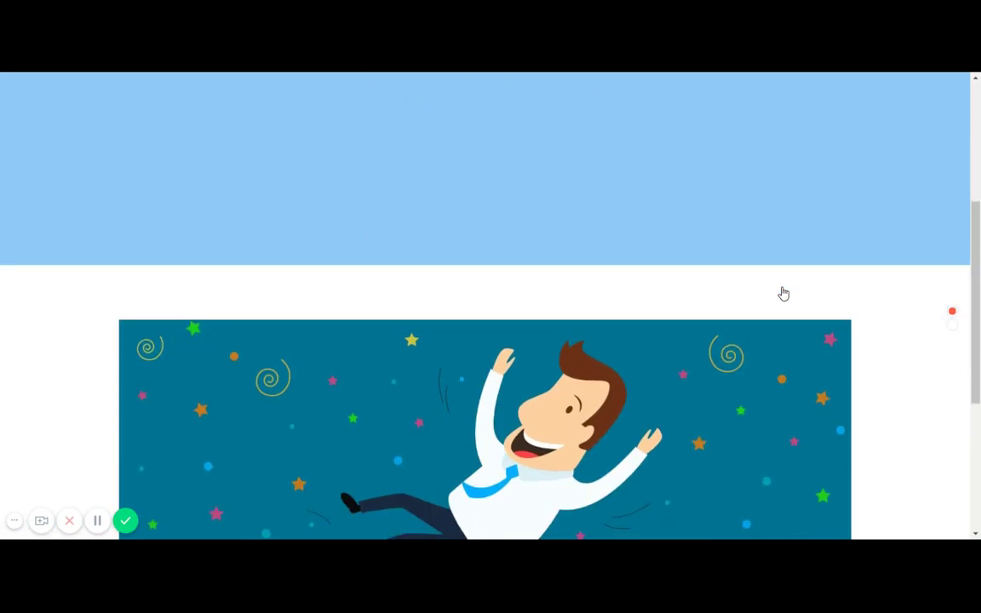